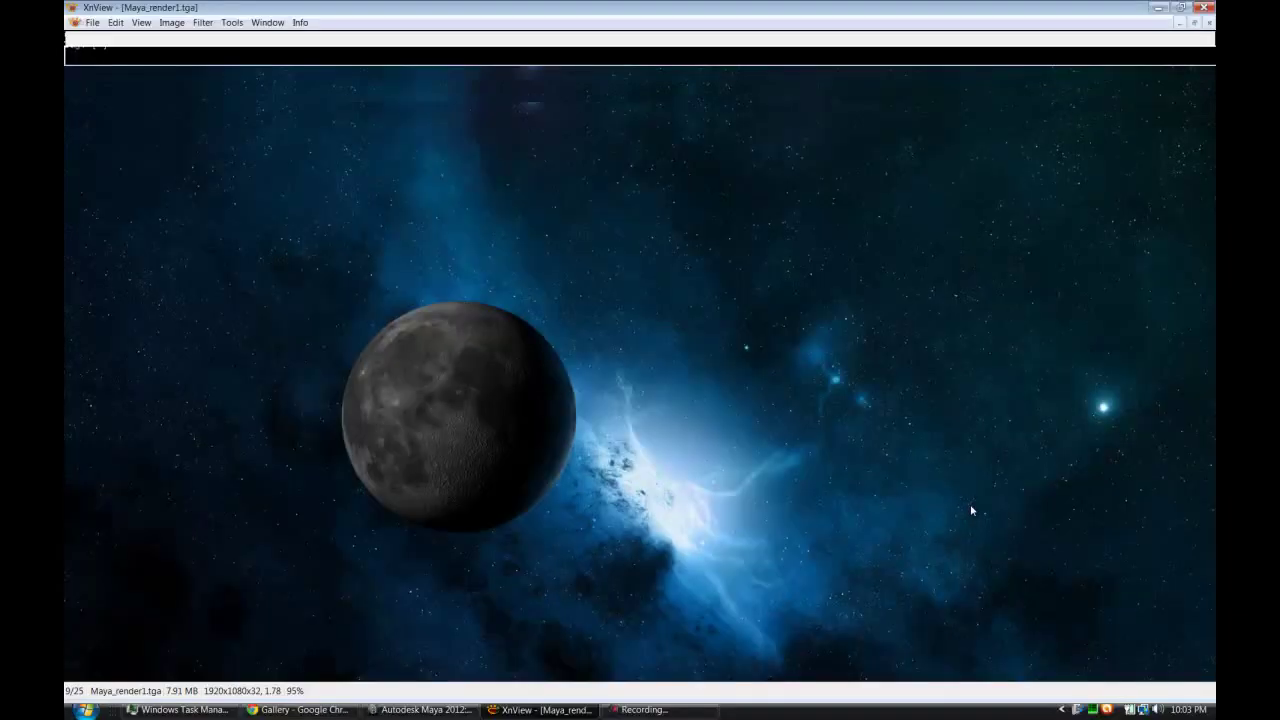
Put the reference render away and view the Full HD Wallpapers page open in Chrome beside the planet texture gallery.
left_click(1185, 9)
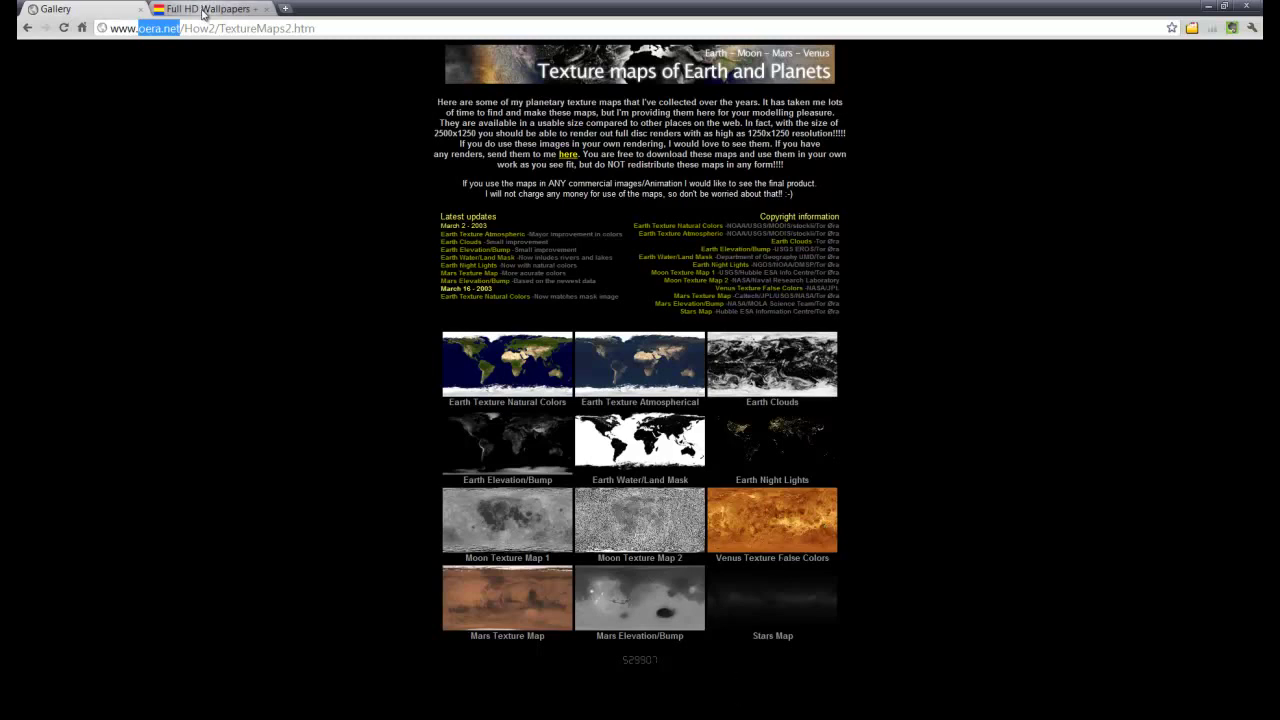
left_click(203, 12)
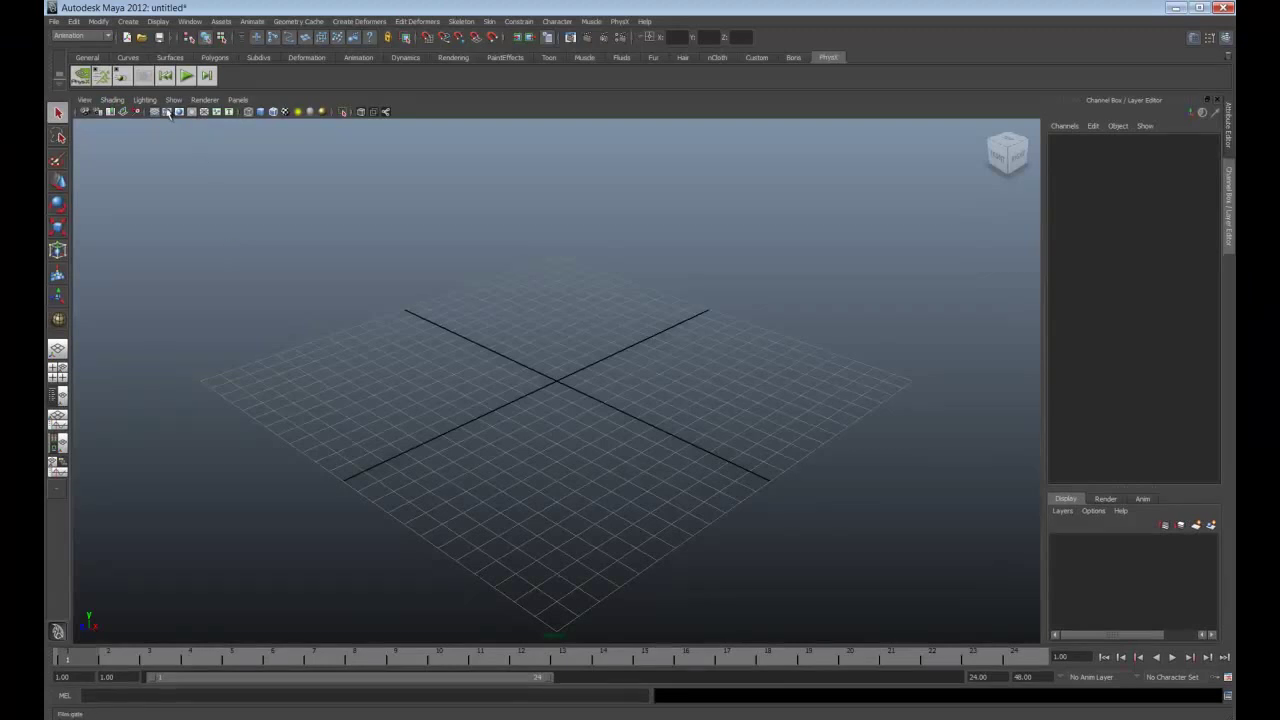
Create a polygon sphere at the centre of the grid with a radius of about 2.8.
left_click(126, 21)
mouse_move(160, 52)
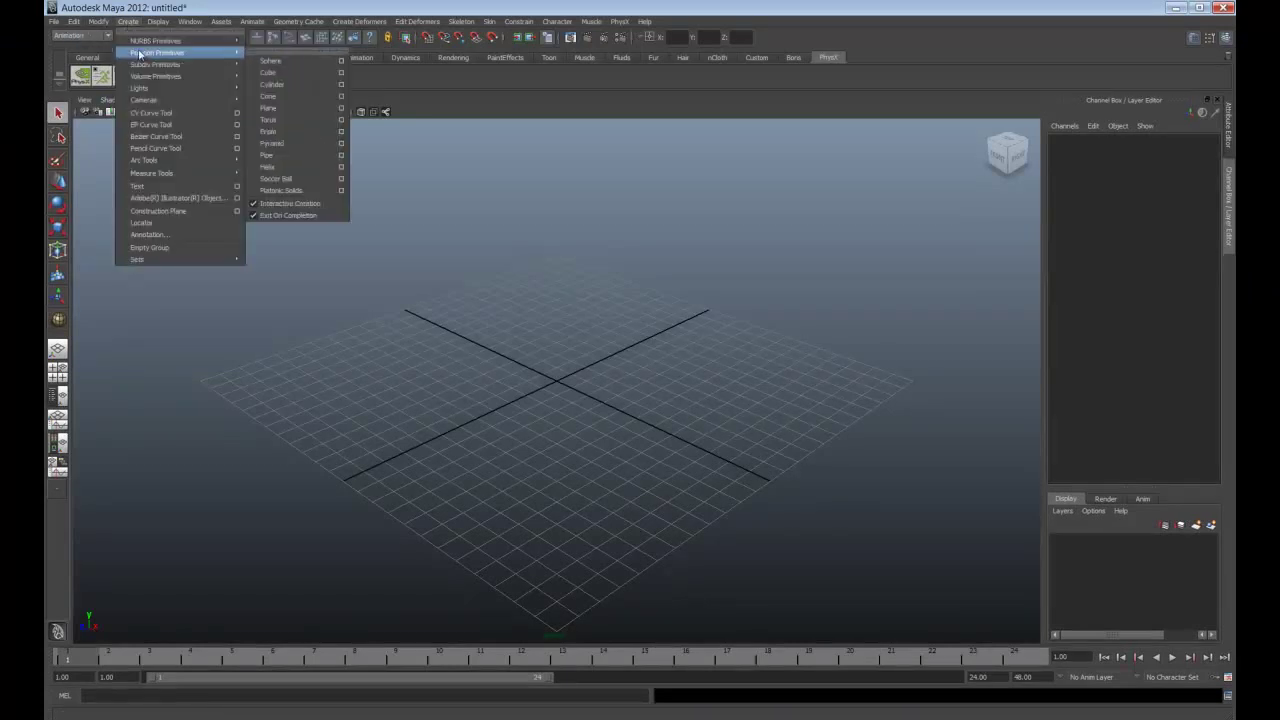
left_click(270, 62)
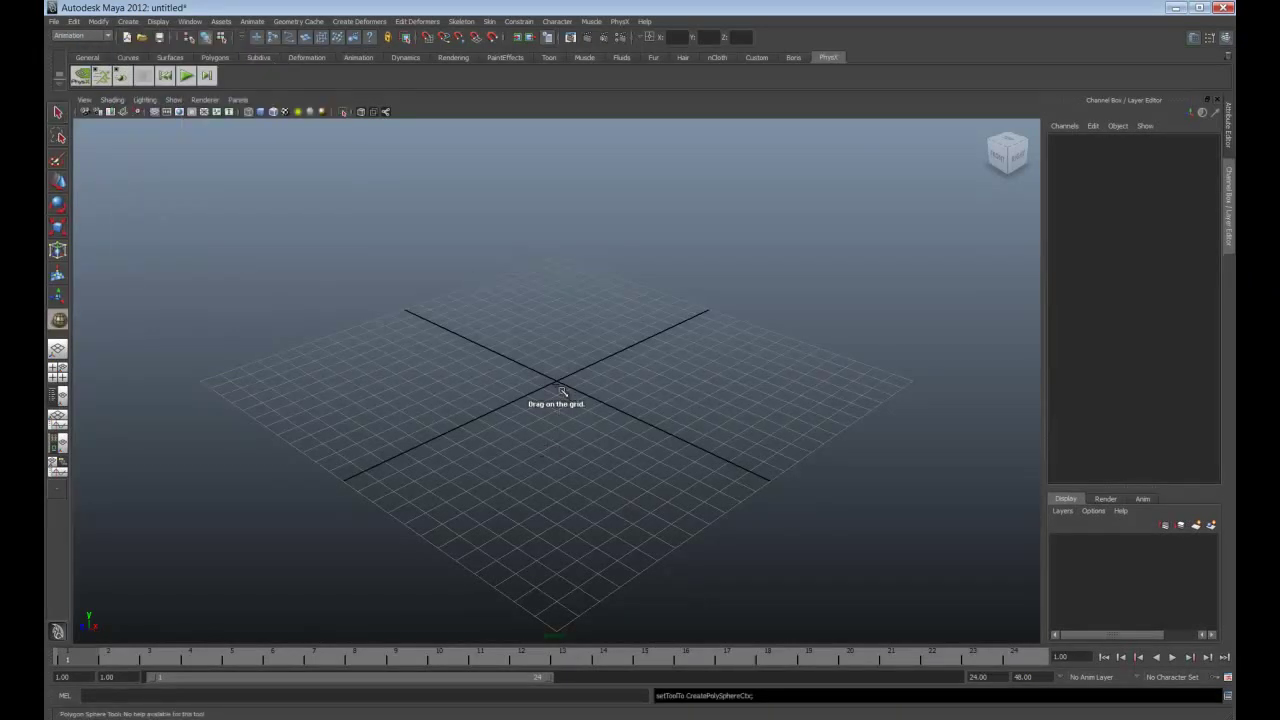
left_click_drag(555, 383, 570, 330)
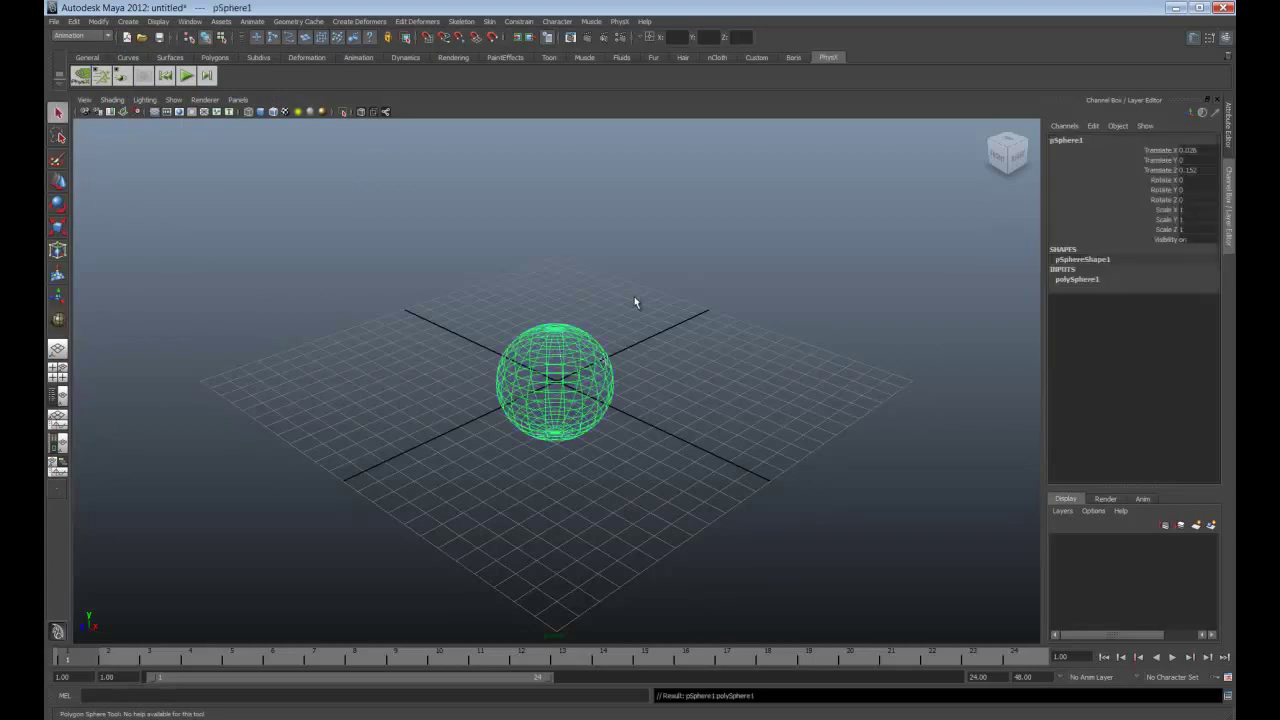
Draw a polygon plane about 29.6 wide and 36 high across the grid around the sphere.
left_click(126, 21)
mouse_move(160, 52)
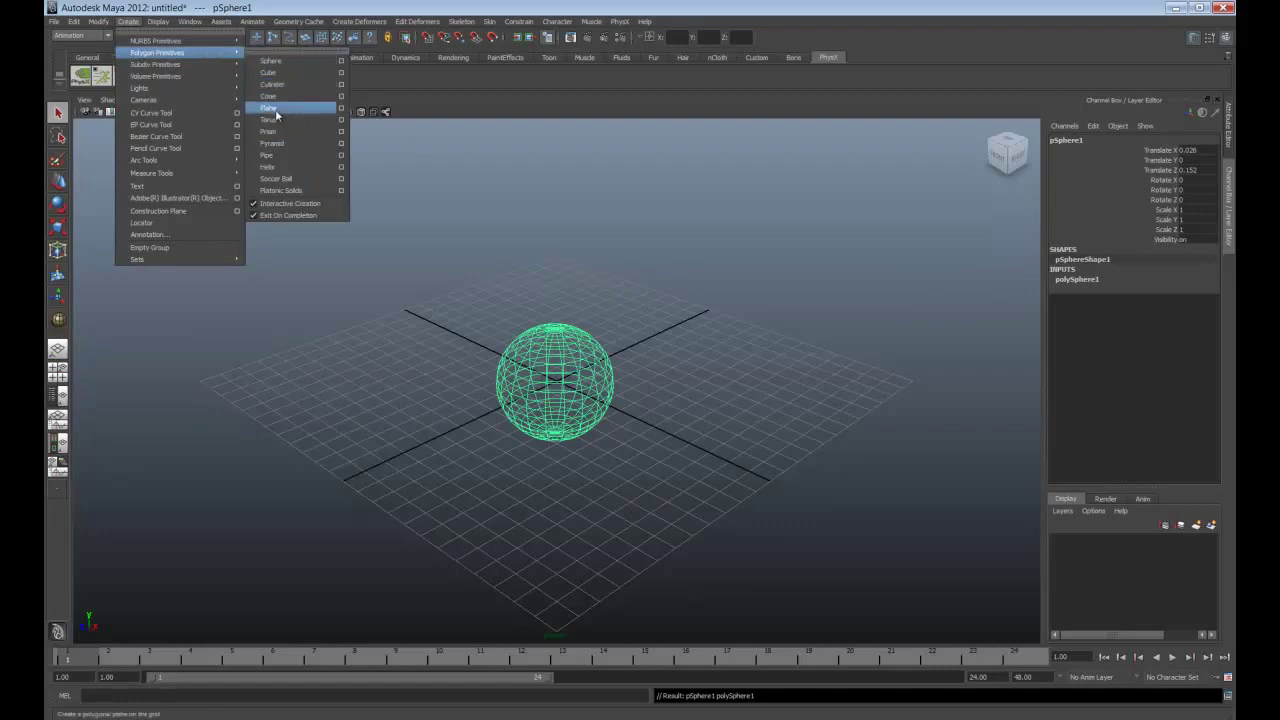
left_click(272, 108)
left_click_drag(115, 376, 1019, 332)
left_click_drag(763, 400, 735, 388, "alt")
Display the perspective view with Smooth Shade All and the Viewport 2.0 renderer, with the Output Window minimized.
left_click(112, 100)
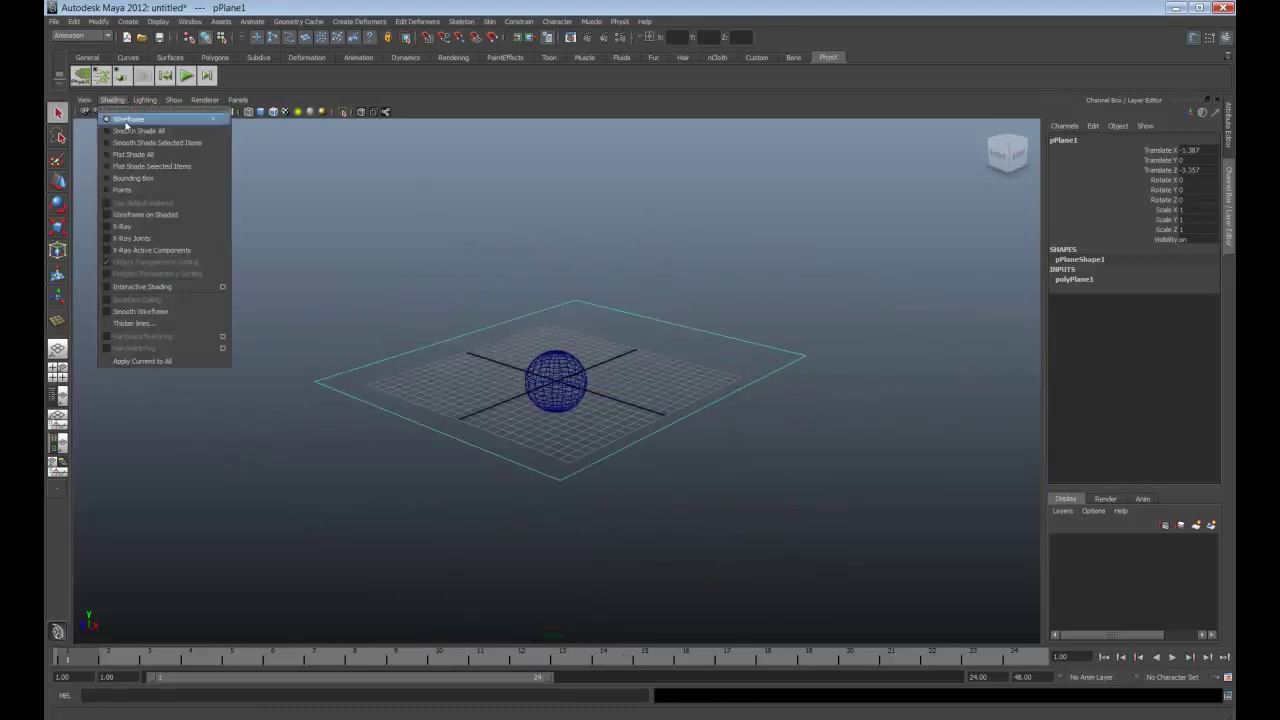
left_click(126, 133)
mouse_move(263, 234)
left_mouse_down("alt")
mouse_move(508, 280)
mouse_move(537, 263)
mouse_move(435, 250)
mouse_move(417, 234)
mouse_move(412, 249)
left_mouse_up("alt")
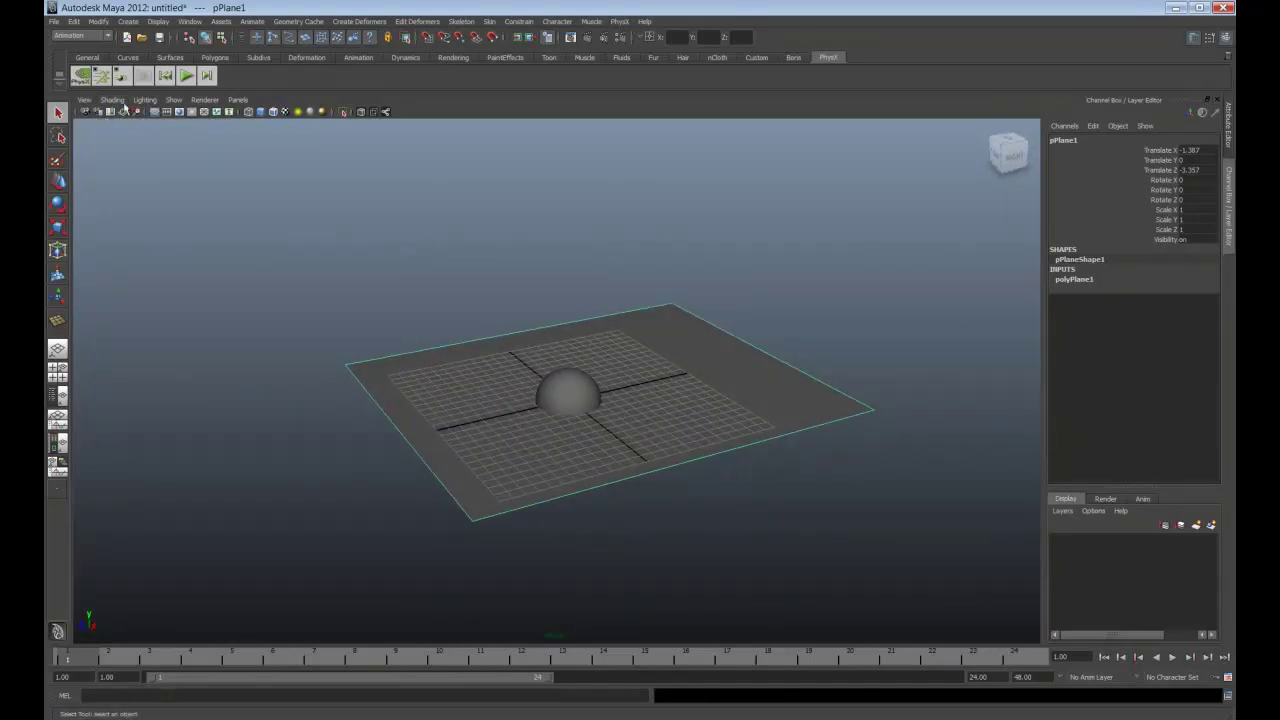
left_click(205, 100)
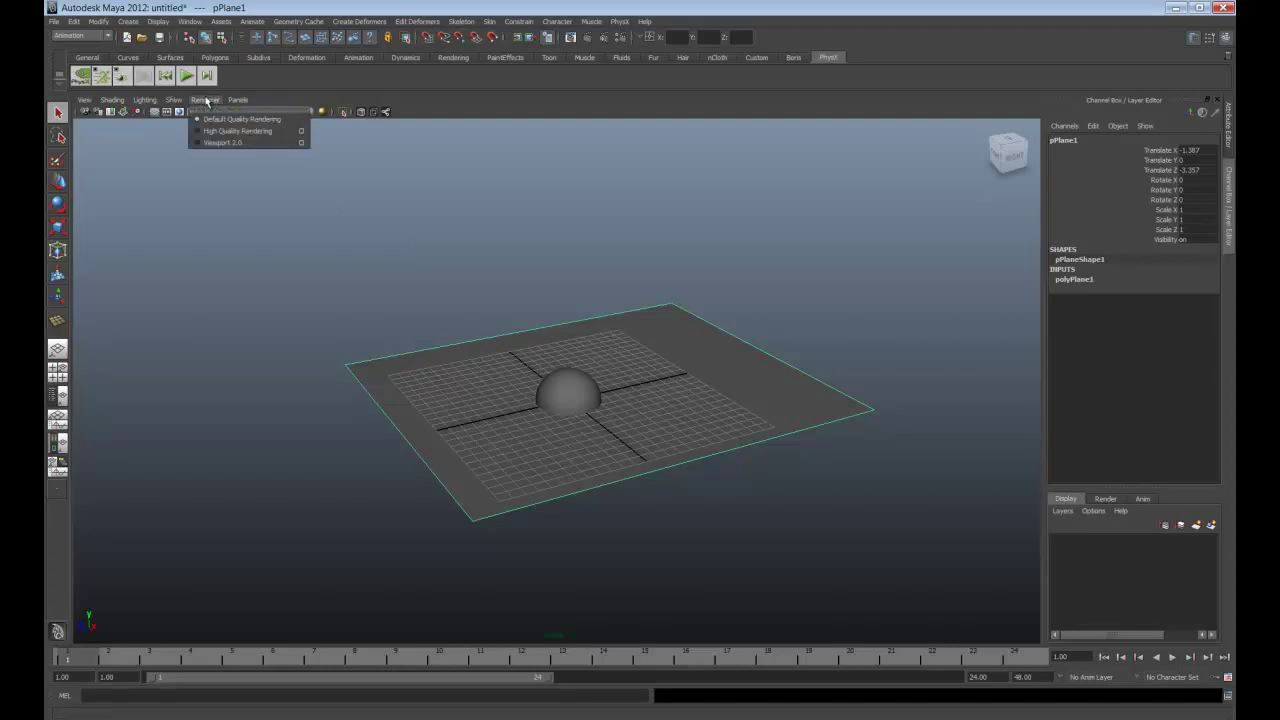
left_click(232, 143)
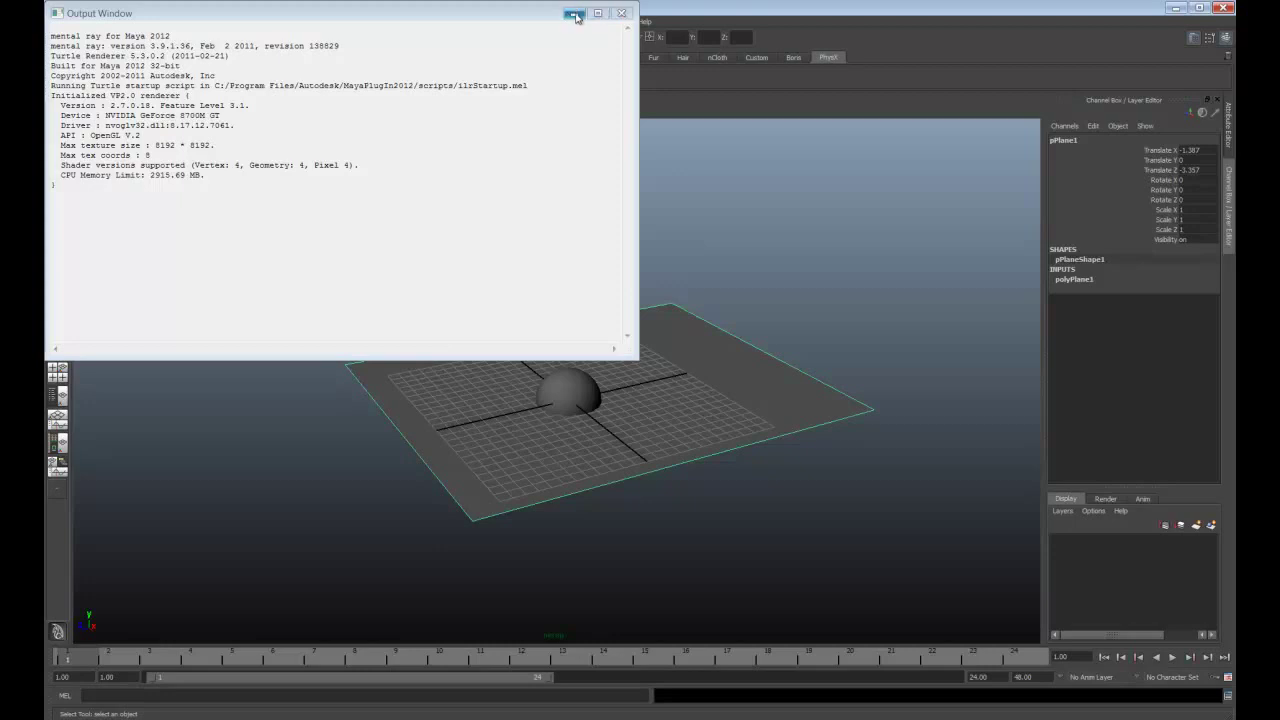
left_click(576, 14)
left_click_drag(634, 294, 716, 369, "alt")
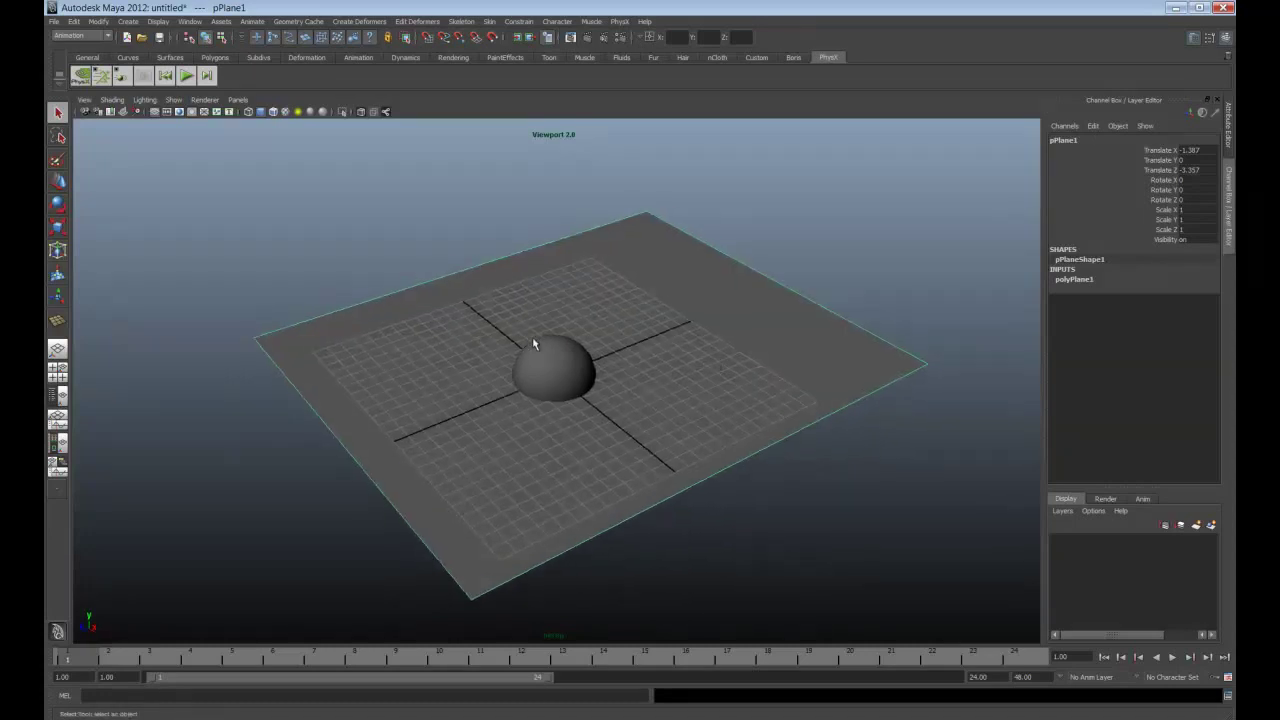
left_click_drag(748, 348, 743, 334, "alt")
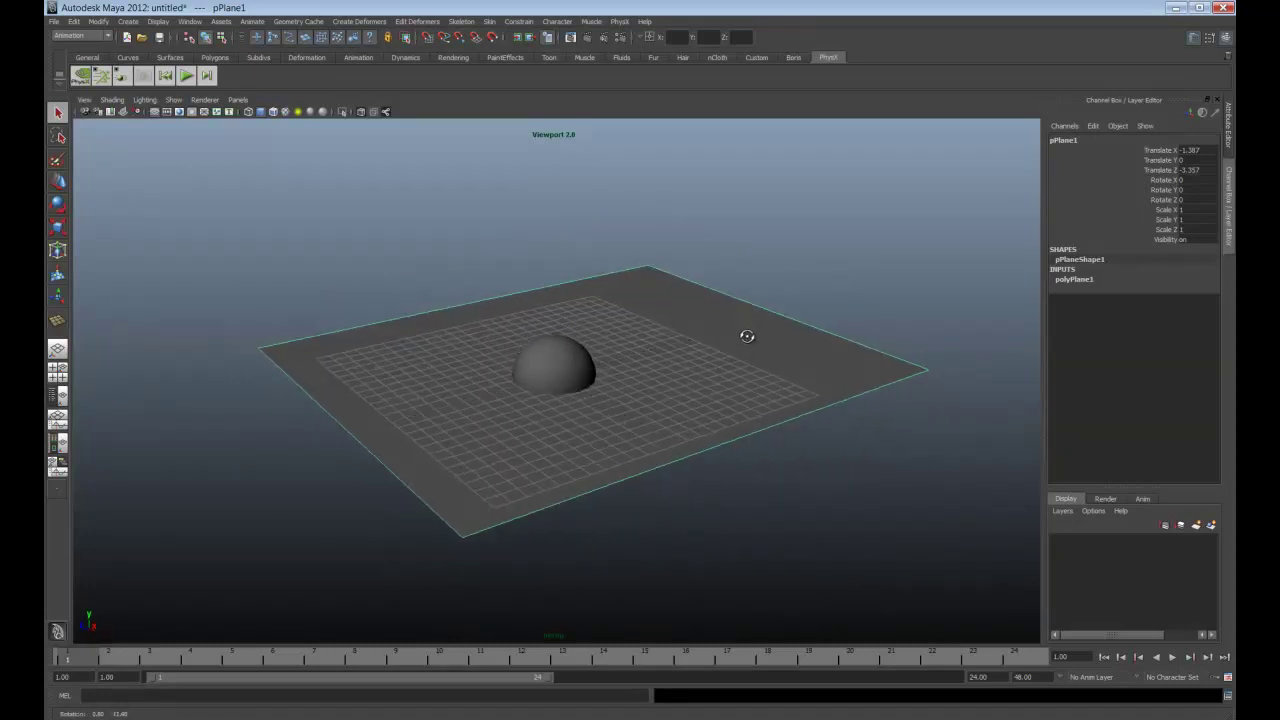
Position the plane at Translate X 254, Translate Y 24 and Translate Z -660.
double_click(1193, 151)
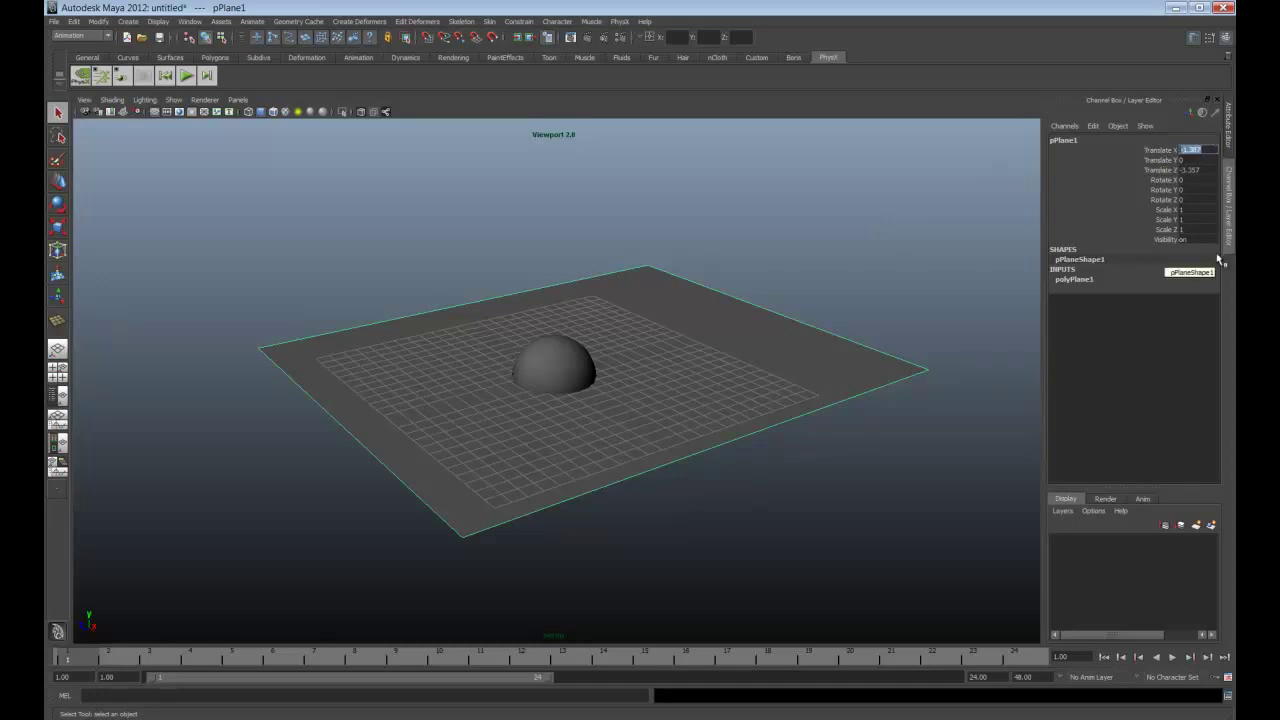
type("0")
key("Return")
key("Tab")
type("24")
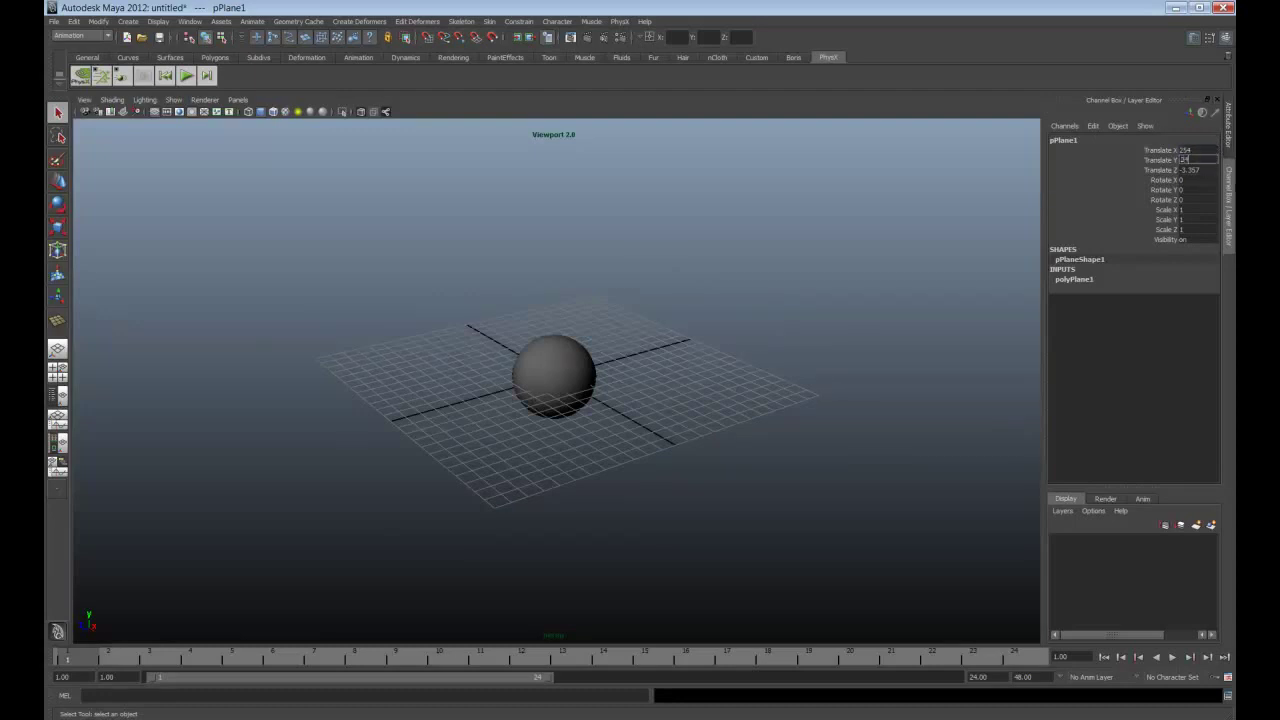
key("Tab")
type("-60")
key("Return")
Stand the plane upright by setting its Rotate X to 90.
right_click_drag(726, 403, 753, 425, "alt")
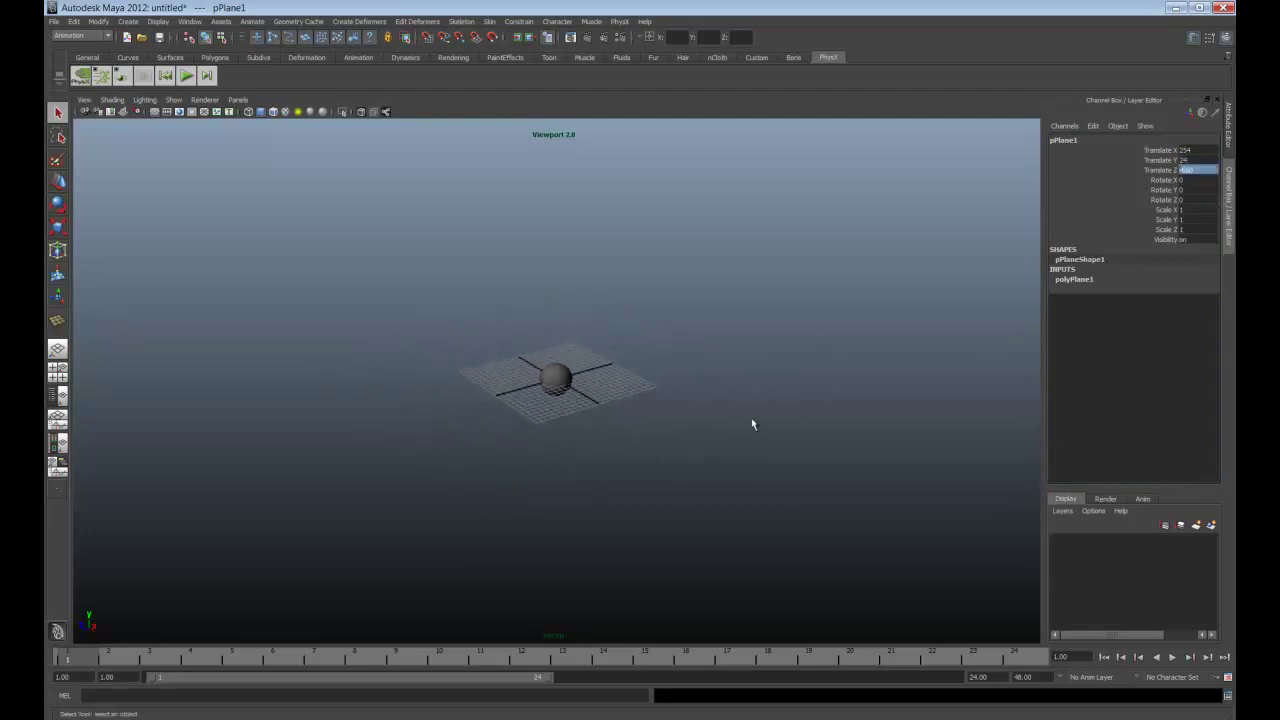
left_click_drag(753, 425, 657, 410, "alt")
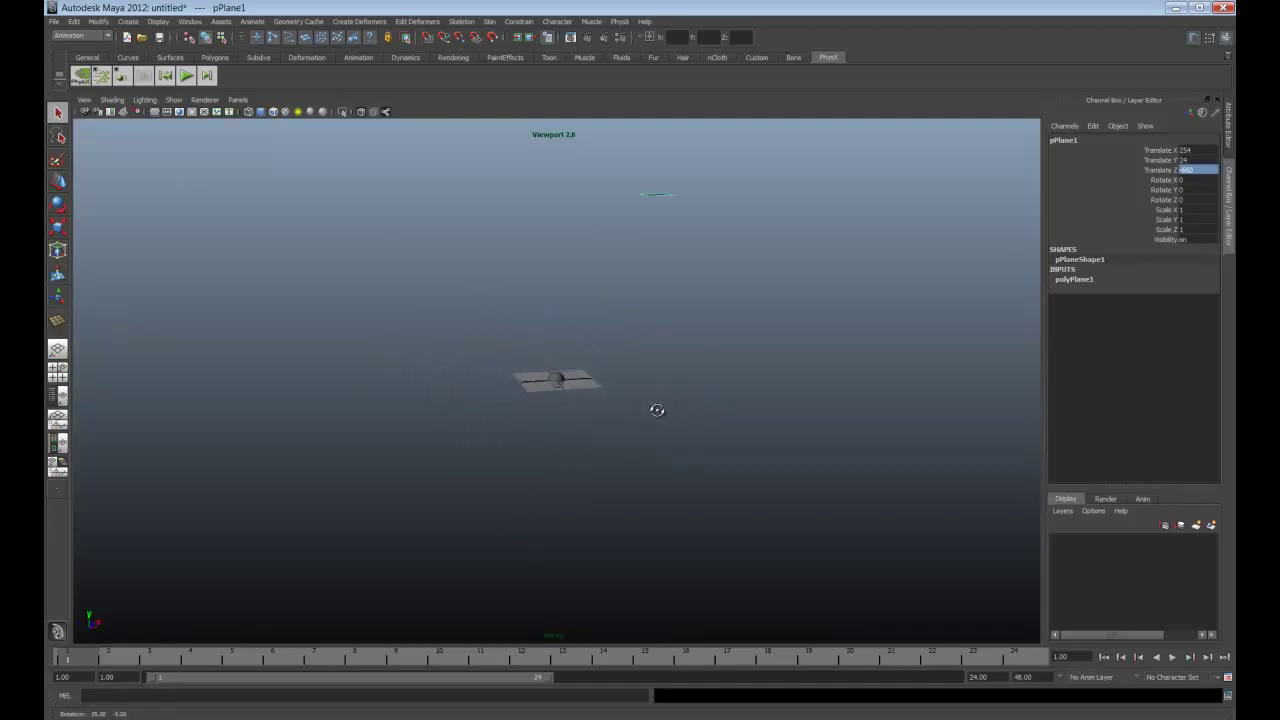
left_click_drag(651, 337, 1006, 246, "alt")
key("Tab")
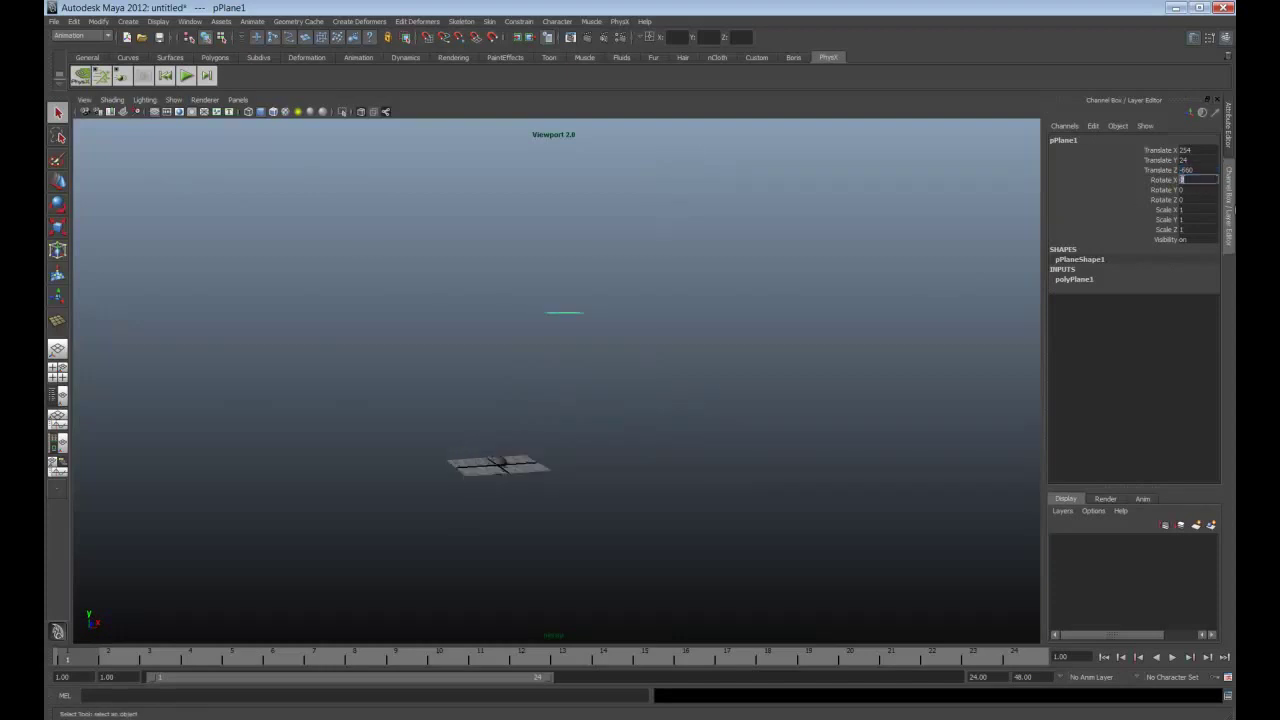
type("90")
key("Return")
mouse_move(709, 352)
left_mouse_down("alt")
mouse_move(680, 357)
mouse_move(720, 362)
left_mouse_up("alt")
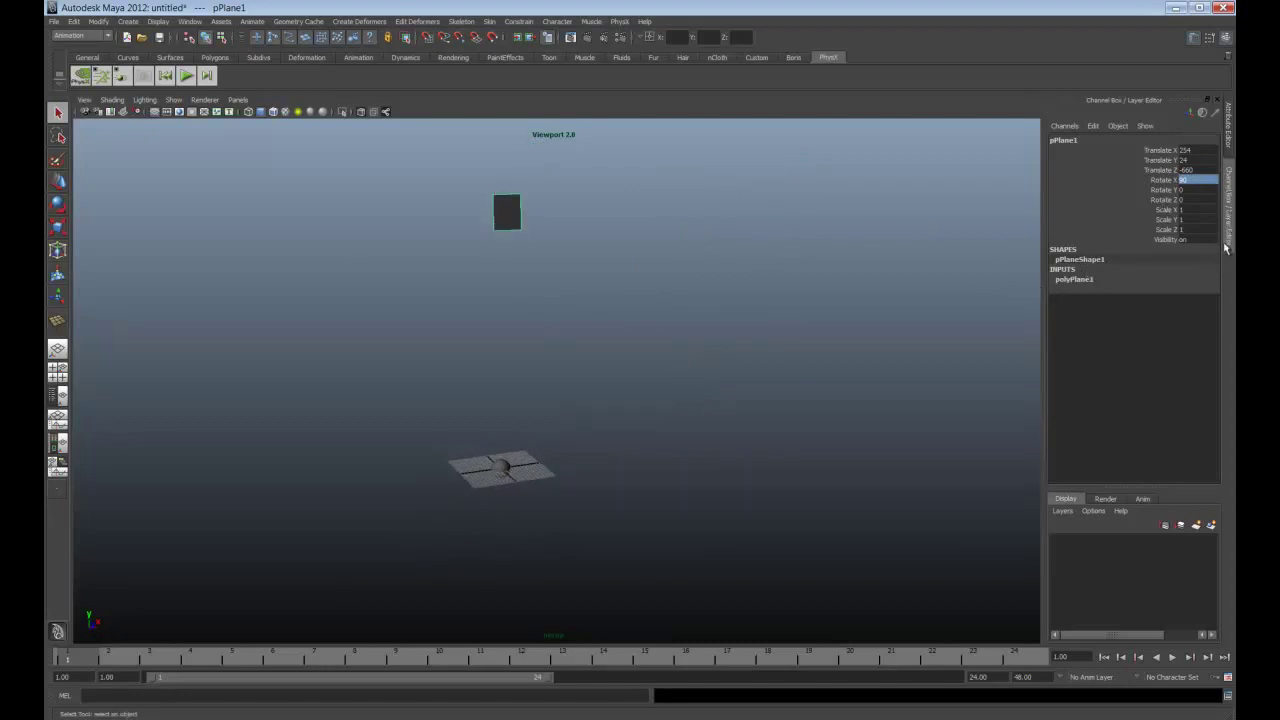
Resize the plane to a width of 2500 and a height of 1600 in its polyPlane1 inputs.
left_click(1073, 281)
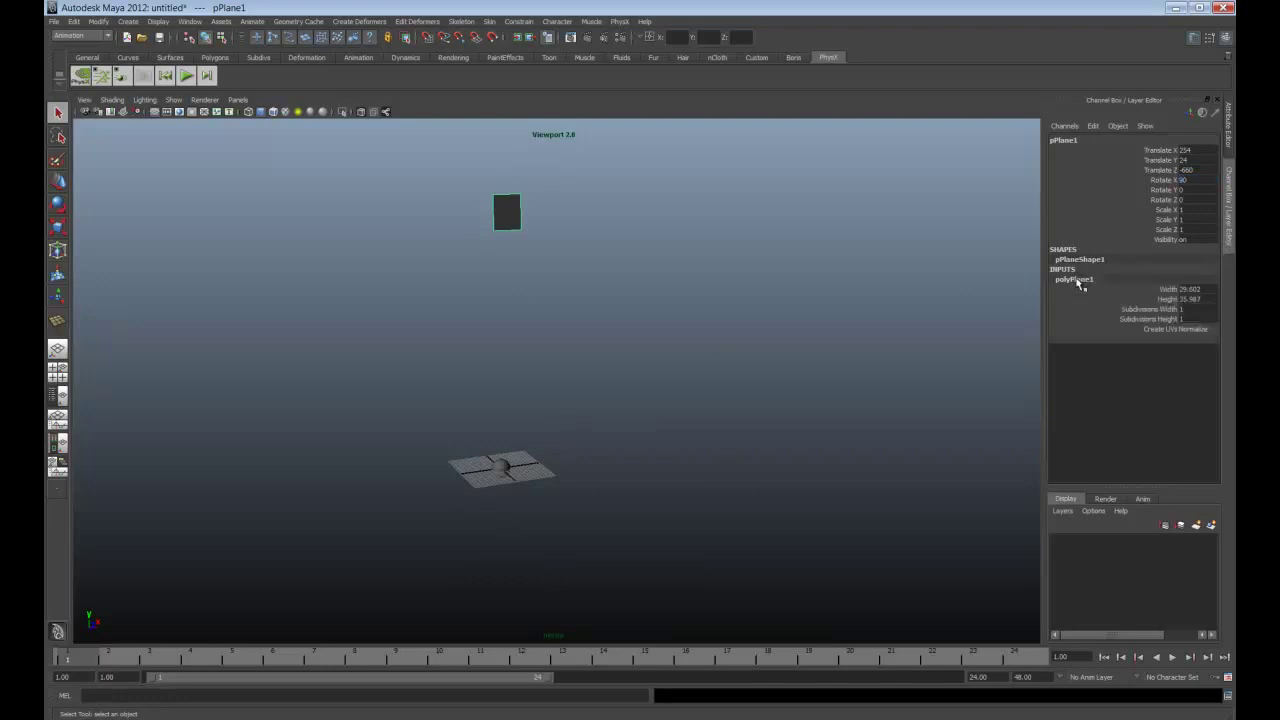
left_click(1192, 289)
type("2500")
key("Return")
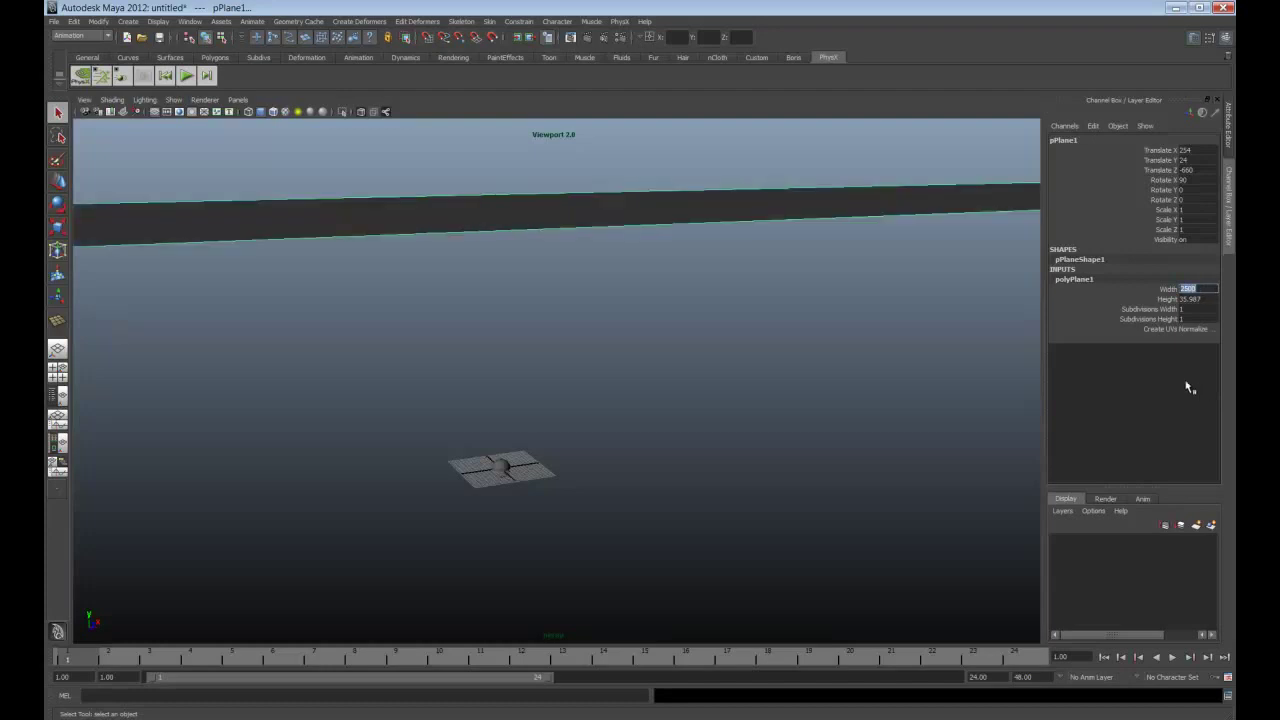
left_click(1200, 299)
type("1600")
key("Return")
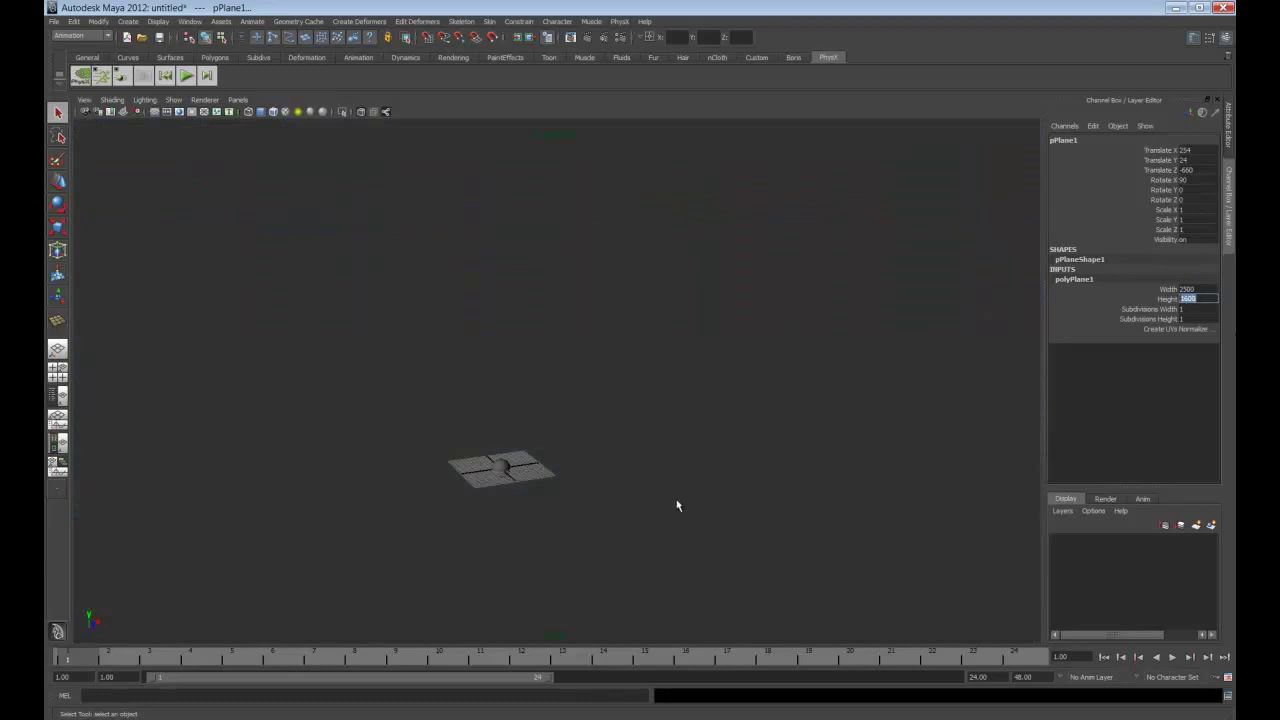
right_click_drag(677, 509, 625, 420, "alt")
mouse_move(625, 420)
left_mouse_down("alt")
mouse_move(568, 391)
mouse_move(503, 394)
mouse_move(563, 394)
mouse_move(551, 406)
mouse_move(617, 414)
left_mouse_up("alt")
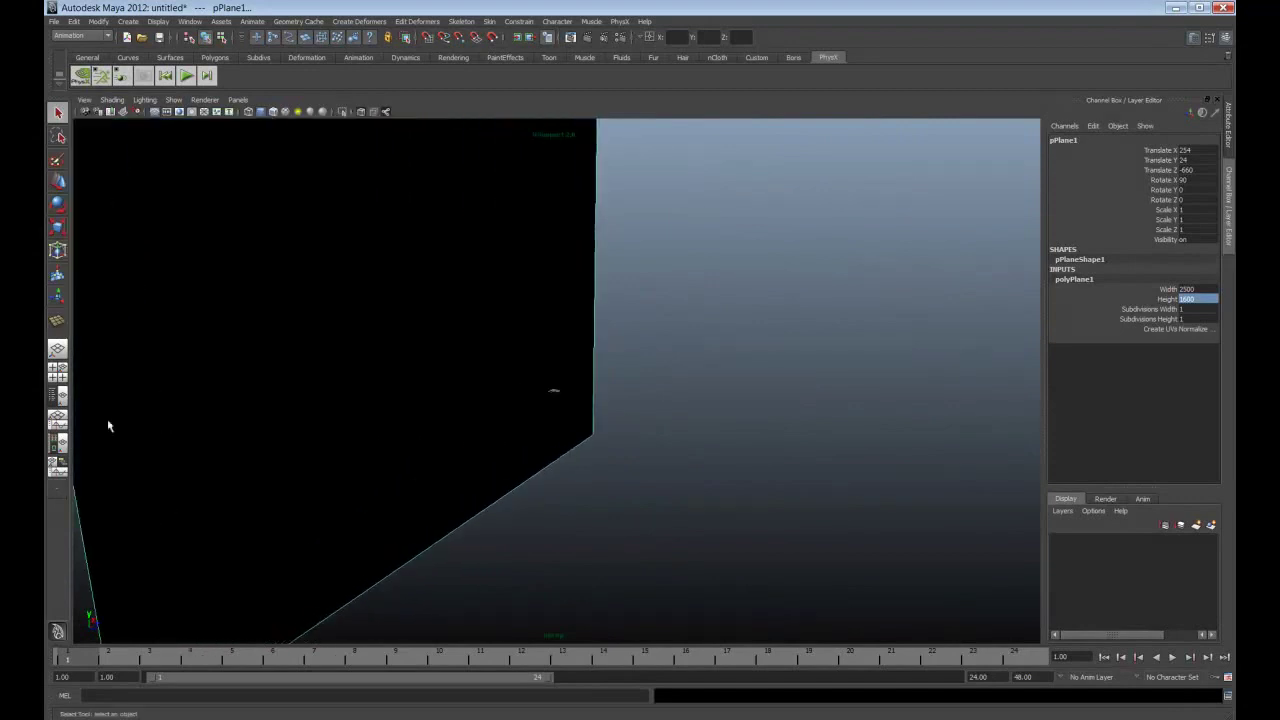
Show the Outliner beside the perspective view, select pSphere1 and set its radius to 120.
left_click(57, 397)
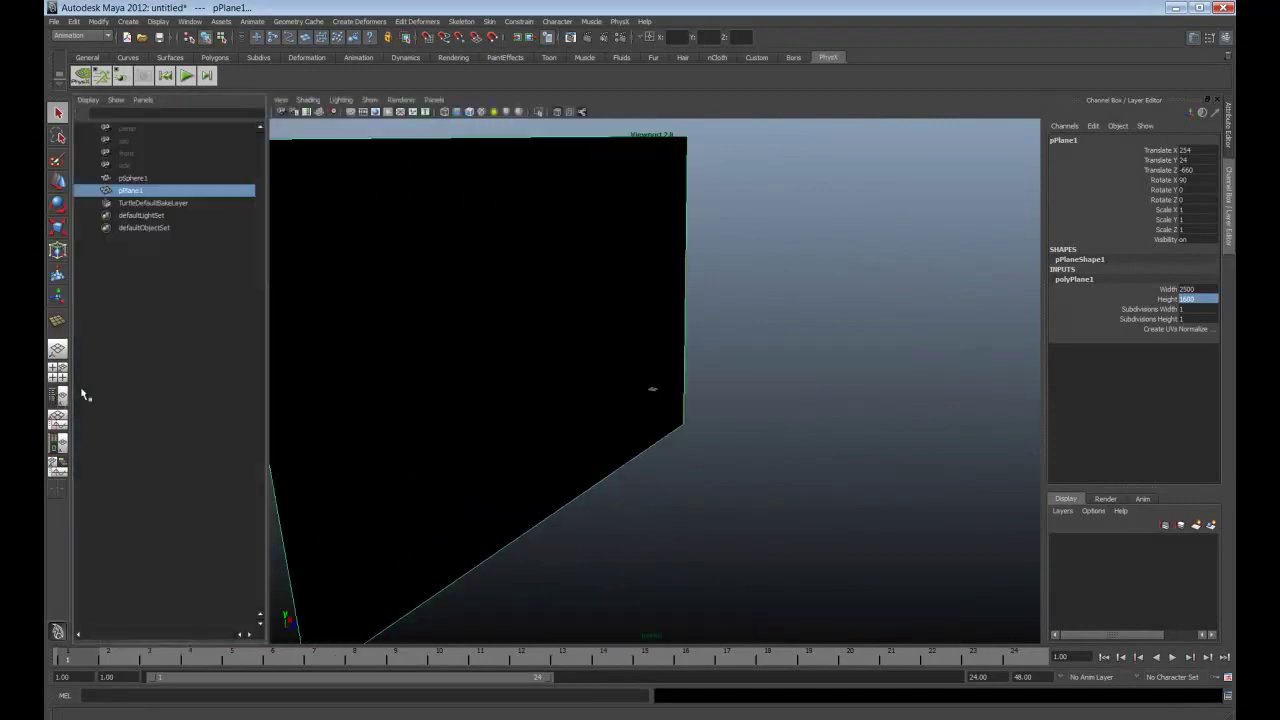
left_click(131, 178)
left_click(1078, 279)
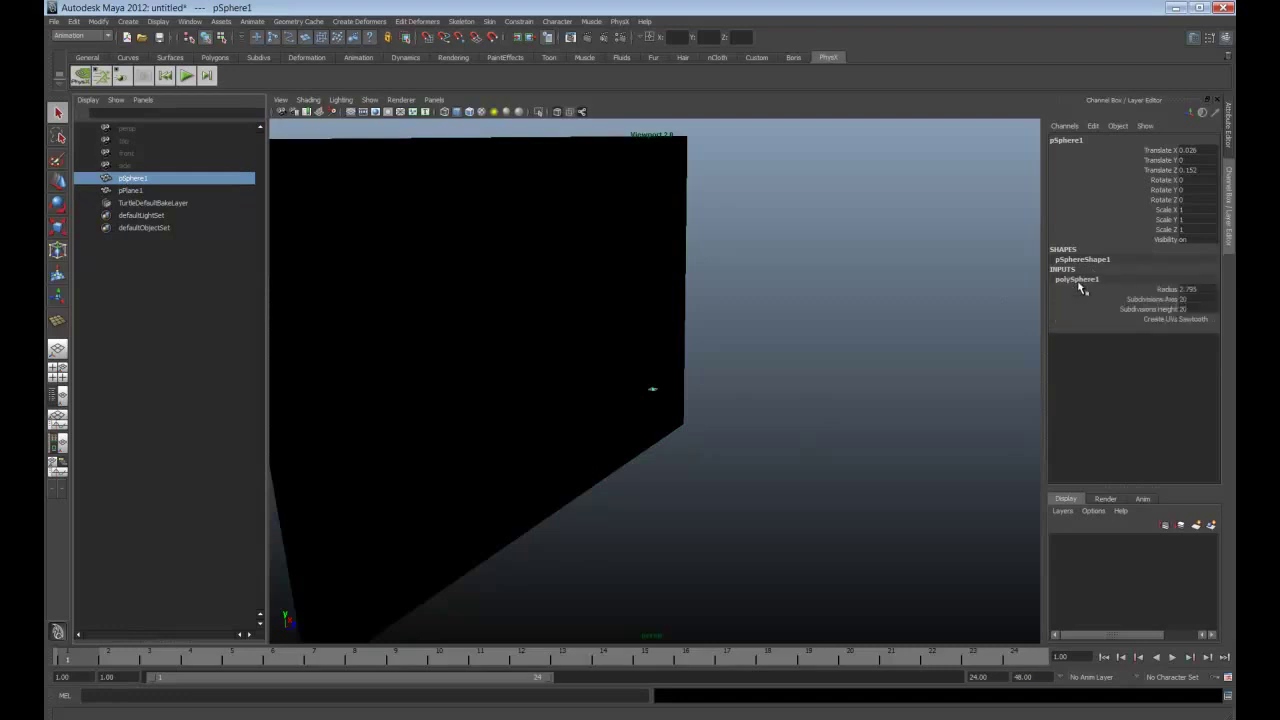
double_click(1192, 289)
type("120")
key("Return")
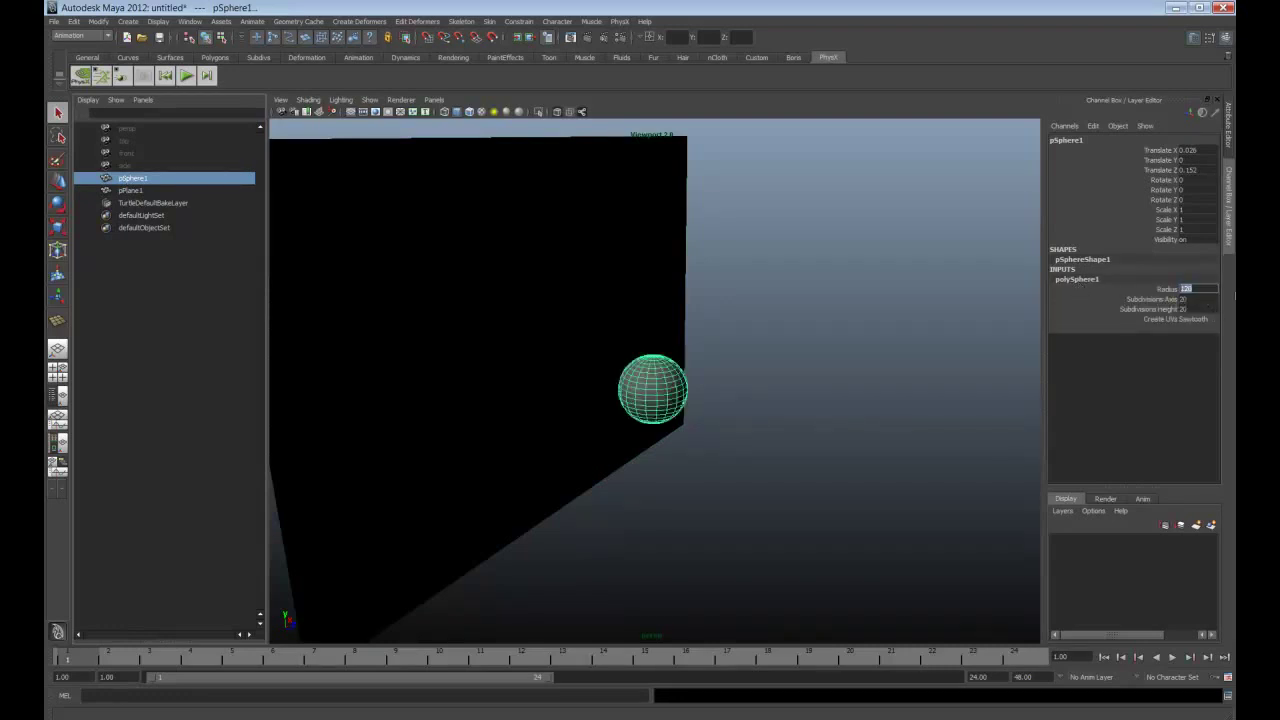
Set the sphere's Subdivisions Axis and Subdivisions Height to 80 each.
left_click_drag(800, 490, 735, 500, "alt")
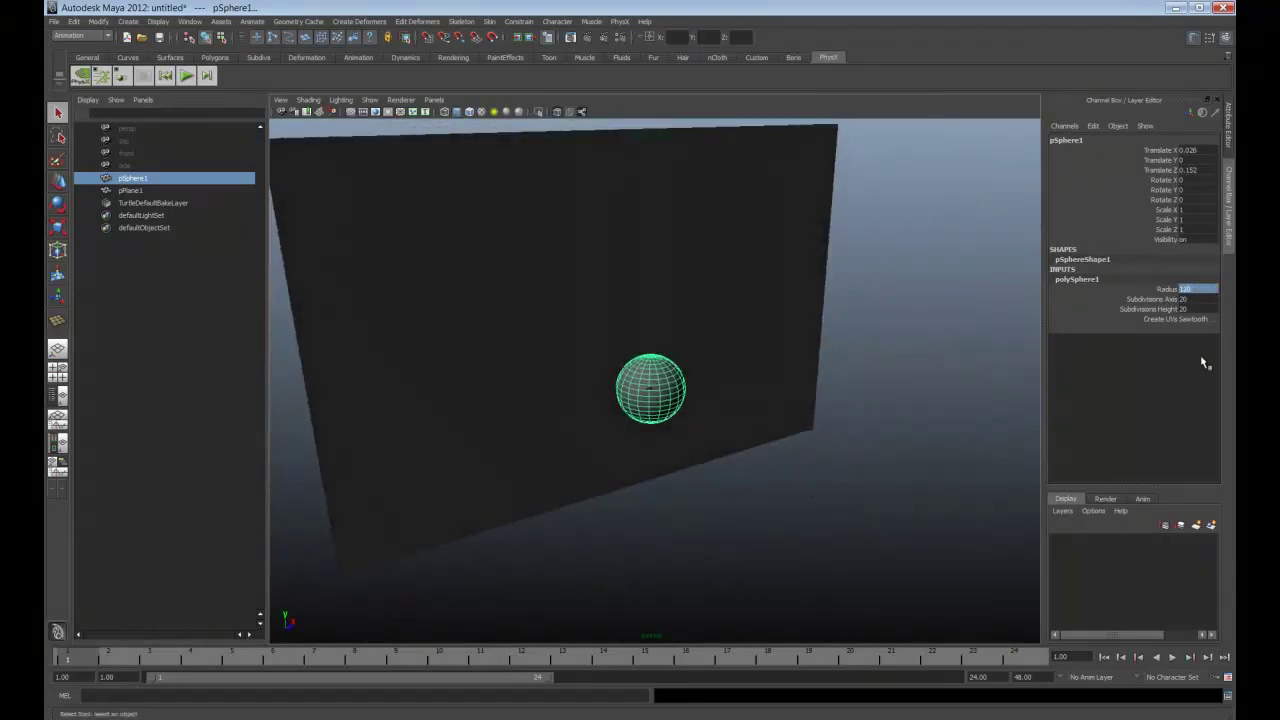
left_click(1184, 299)
type("80")
key("Return")
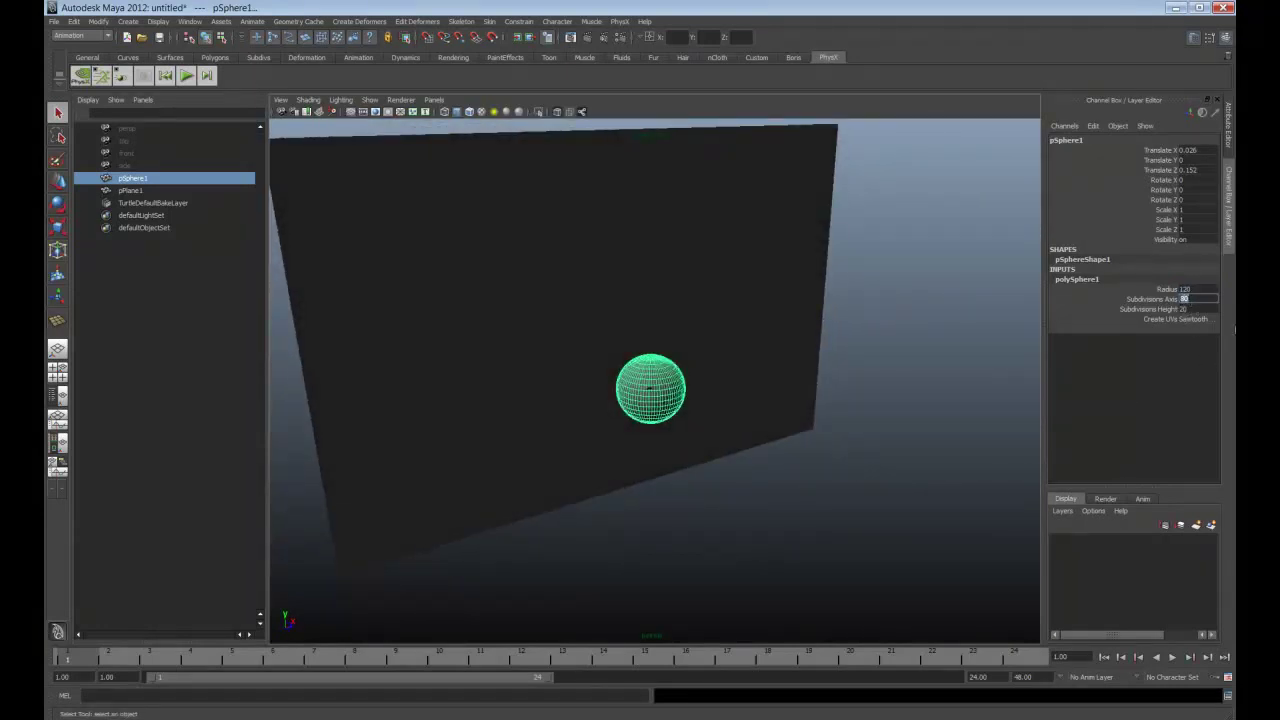
left_click(1184, 309)
type("80")
key("Return")
Position the sphere at Translate X -54, Translate Y -56 and Translate Z -5.
left_click_drag(355, 465, 749, 416, "alt")
key("alt+b")
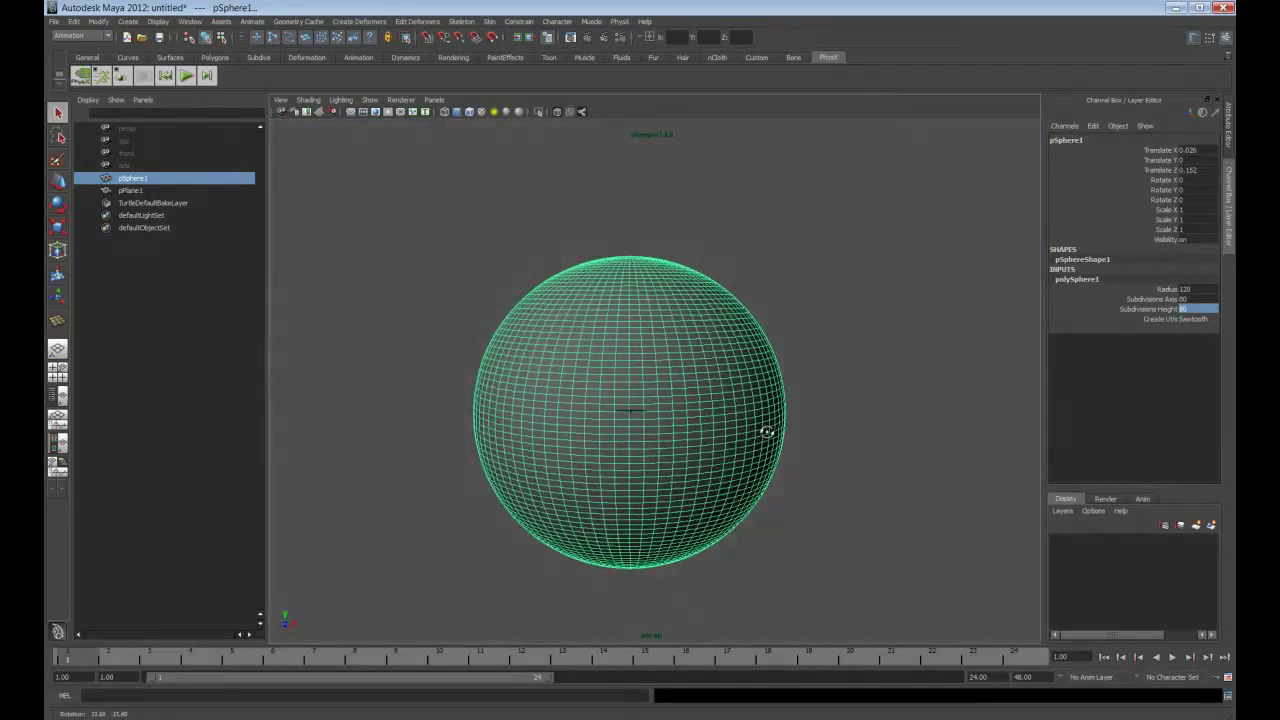
mouse_move(767, 432)
left_mouse_down("alt")
mouse_move(743, 431)
mouse_move(766, 434)
left_mouse_up("alt")
mouse_move(766, 434)
right_mouse_down("alt")
mouse_move(729, 414)
mouse_move(740, 436)
mouse_move(789, 443)
right_mouse_up("alt")
left_click_drag(774, 394, 860, 400, "alt")
left_click(1190, 149)
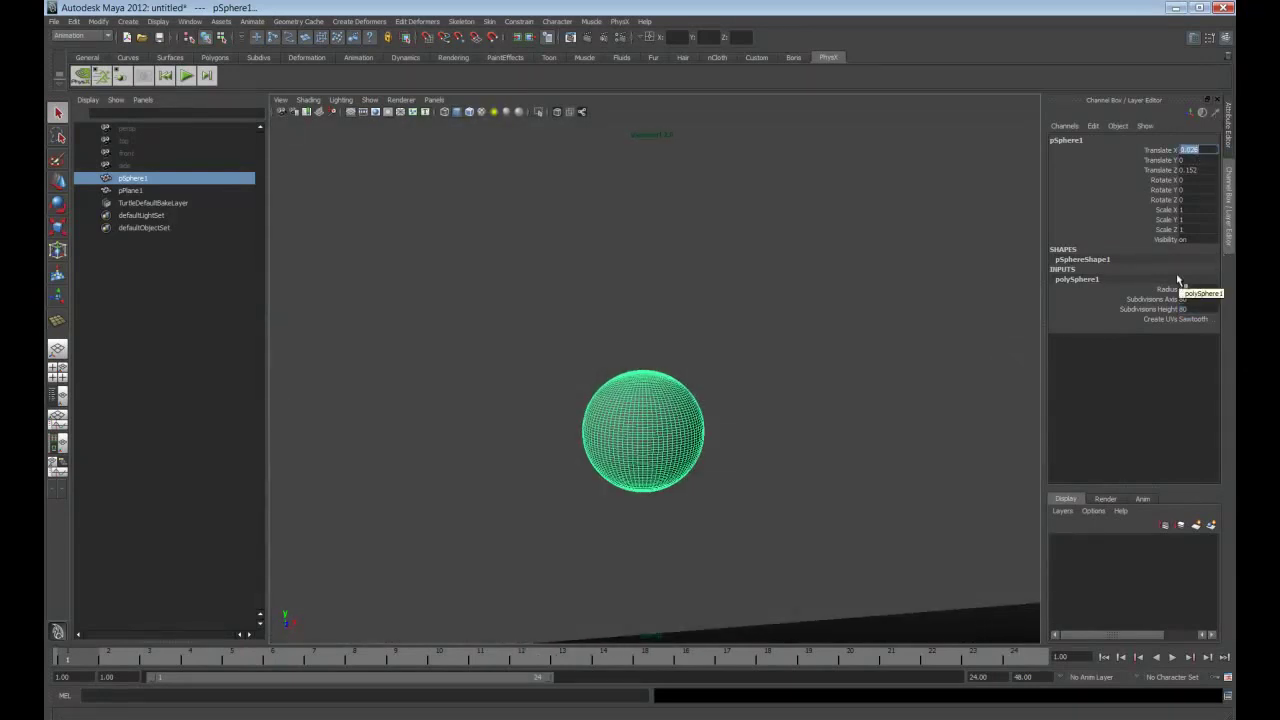
key("BackSpace")
type("-.54")
key("Return")
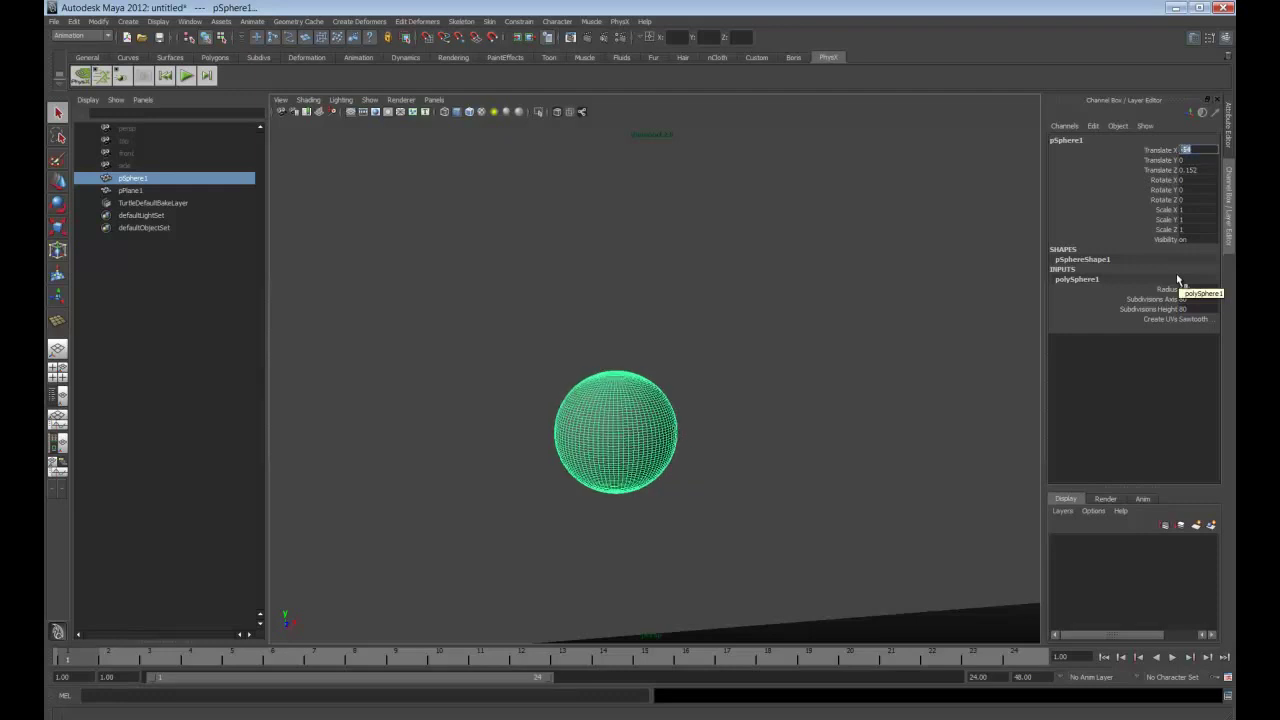
left_click(1190, 160)
key("Return")
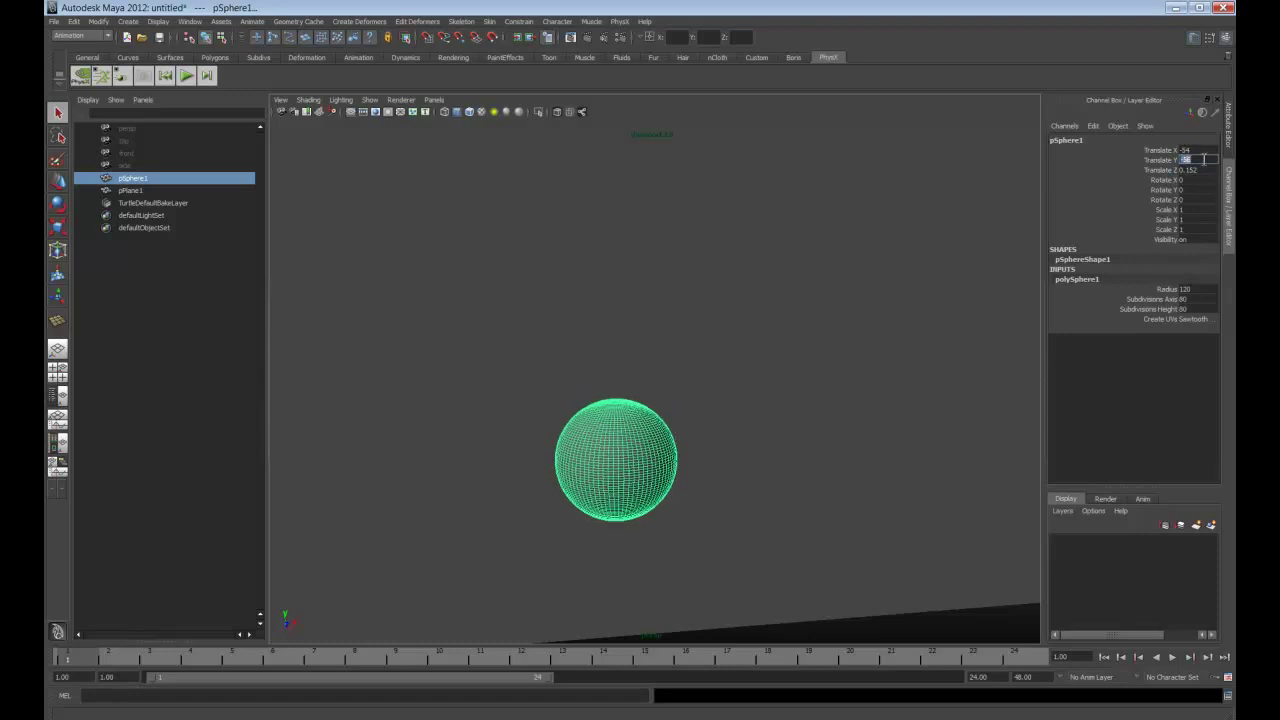
left_click(1200, 171)
type("-56")
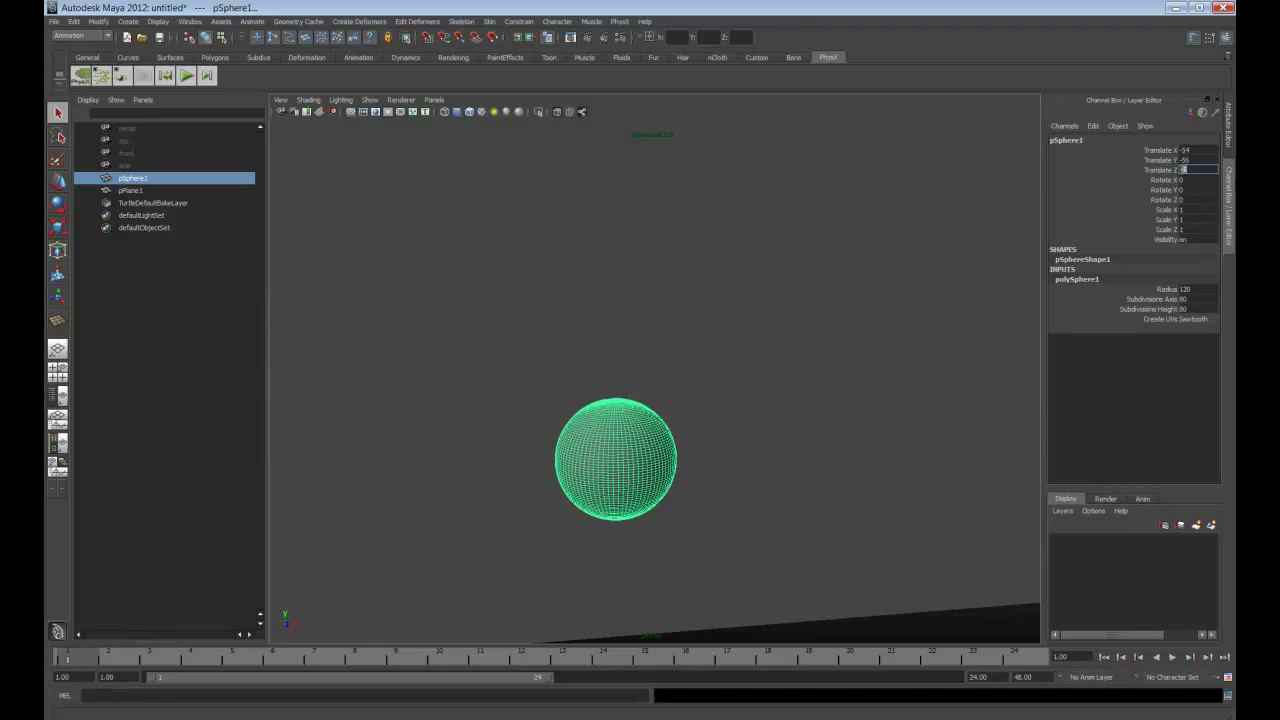
Rotate the sphere to 92 on X and 90 on Y.
left_click(1200, 180)
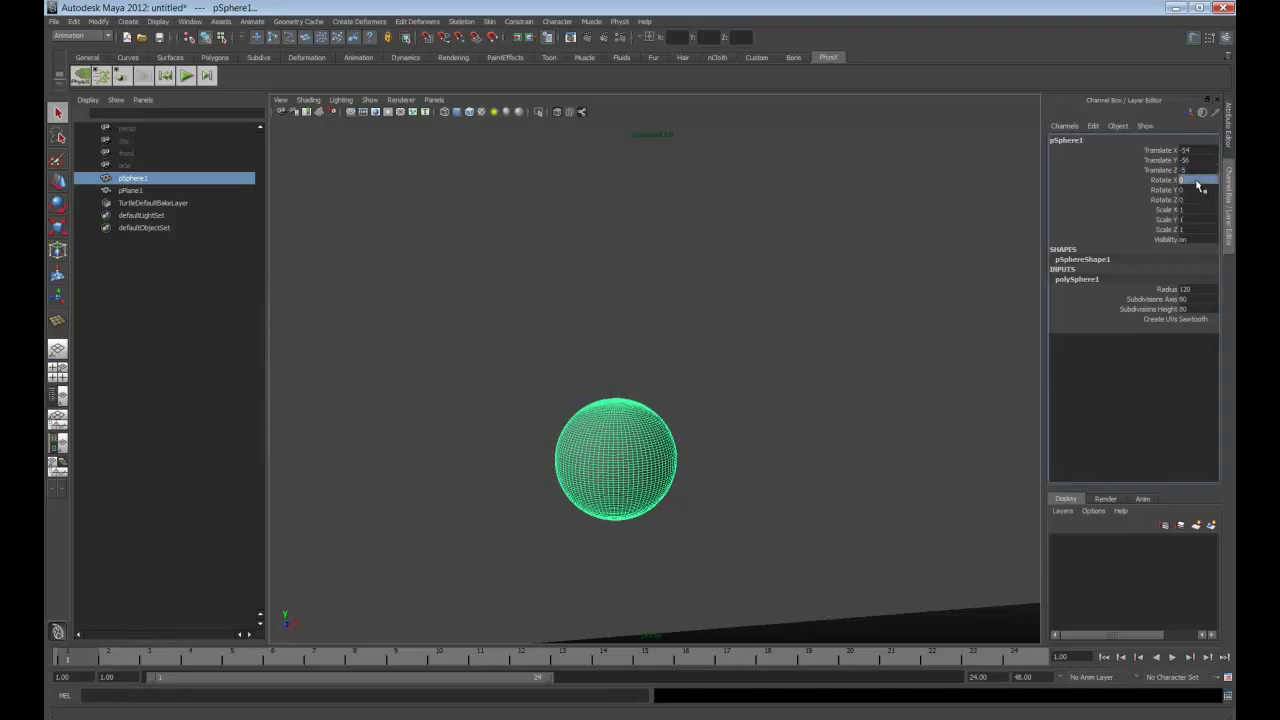
type("90")
key("Return")
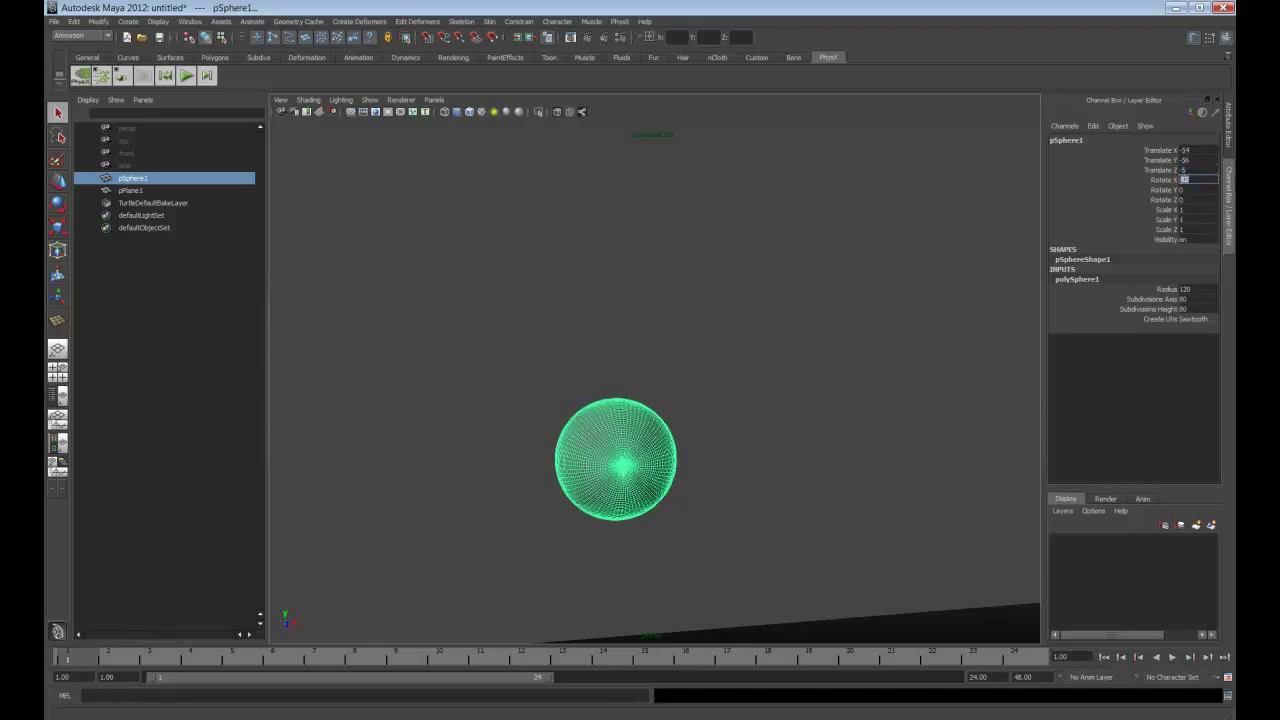
left_click(1200, 190)
type("90")
key("Return")
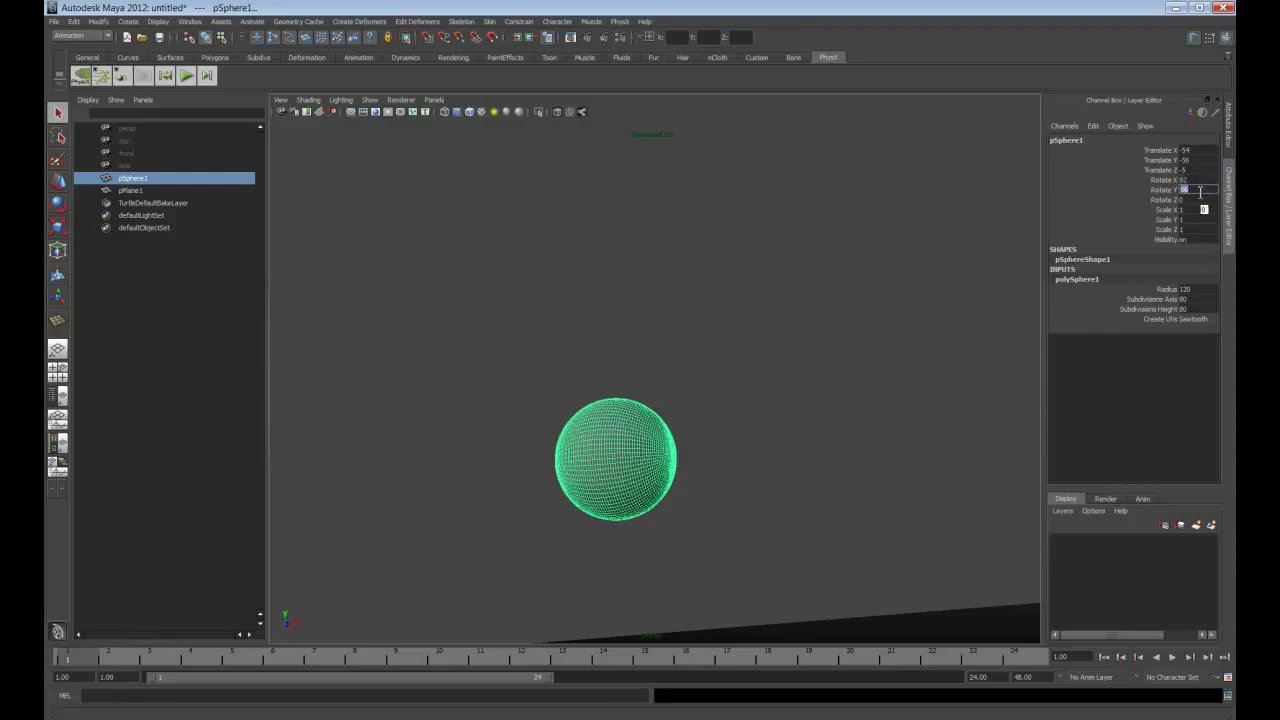
Set the sphere's Rotate Z to -104.
left_click(1194, 200)
type("-104")
key("Return")
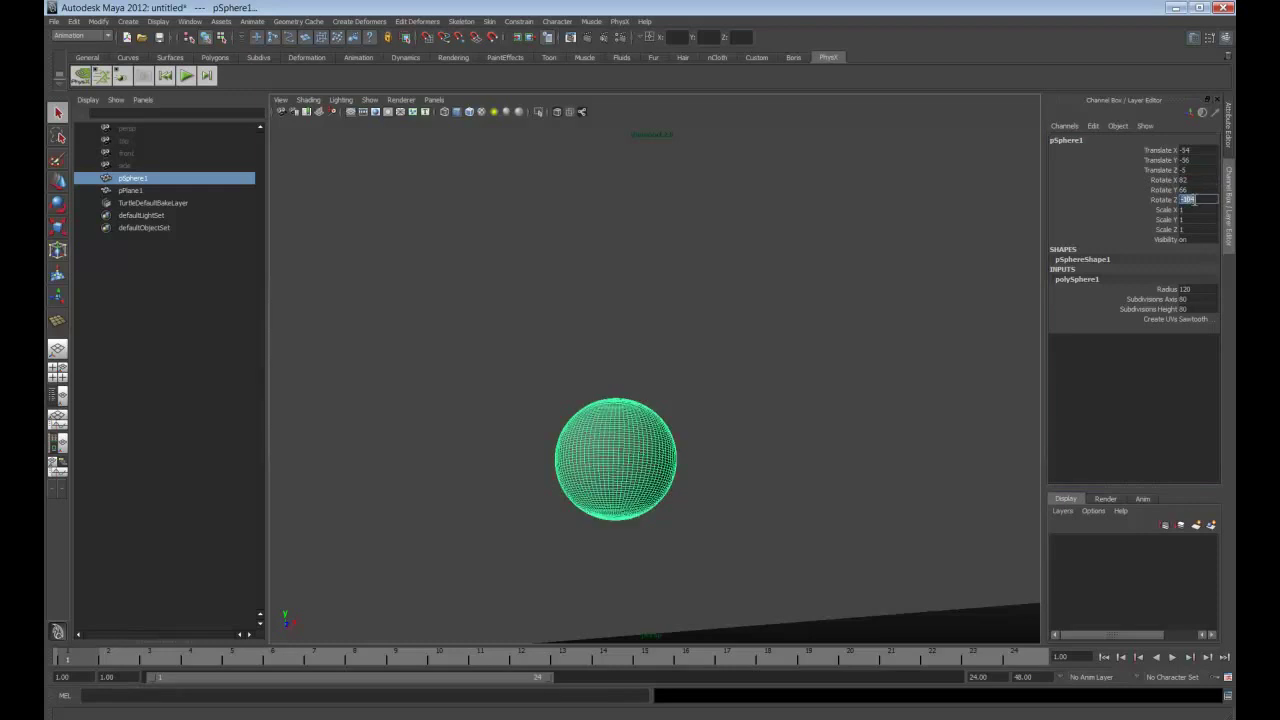
Inspect the sphere's placement in front of the background plane from several angles and distances.
left_click_drag(748, 440, 703, 498, "alt")
left_click(790, 197)
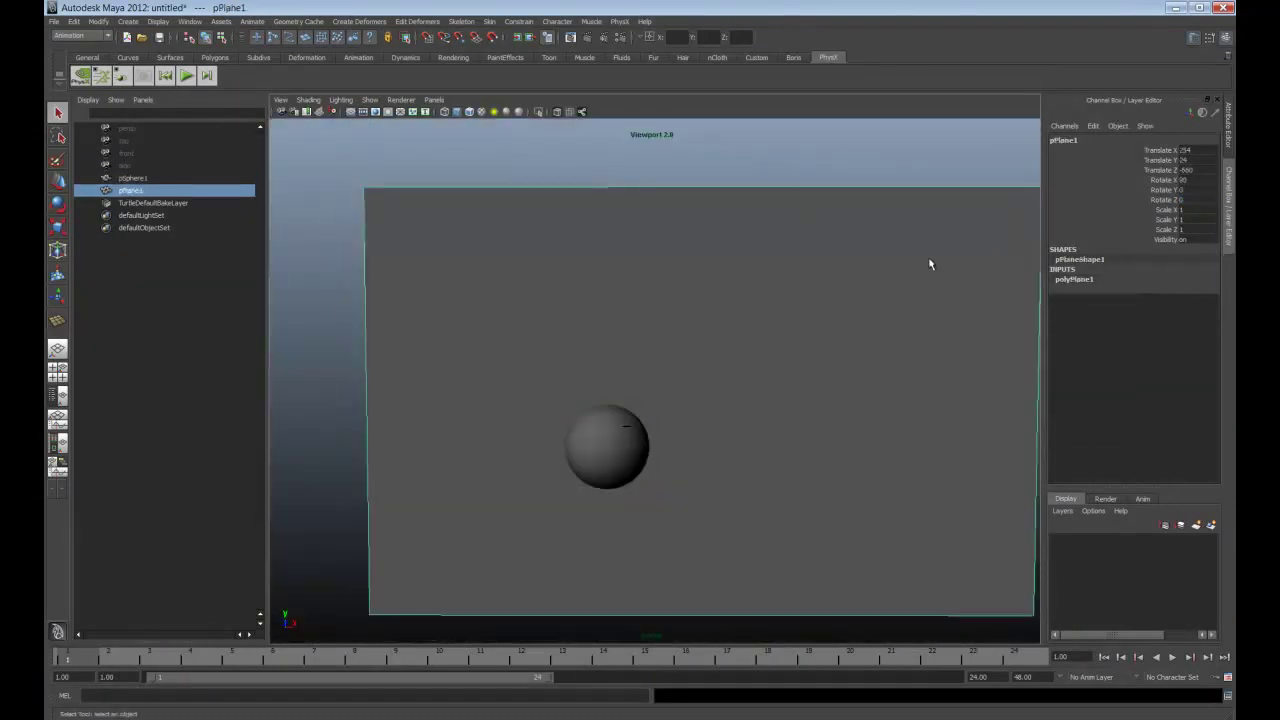
left_click_drag(926, 266, 900, 268, "alt")
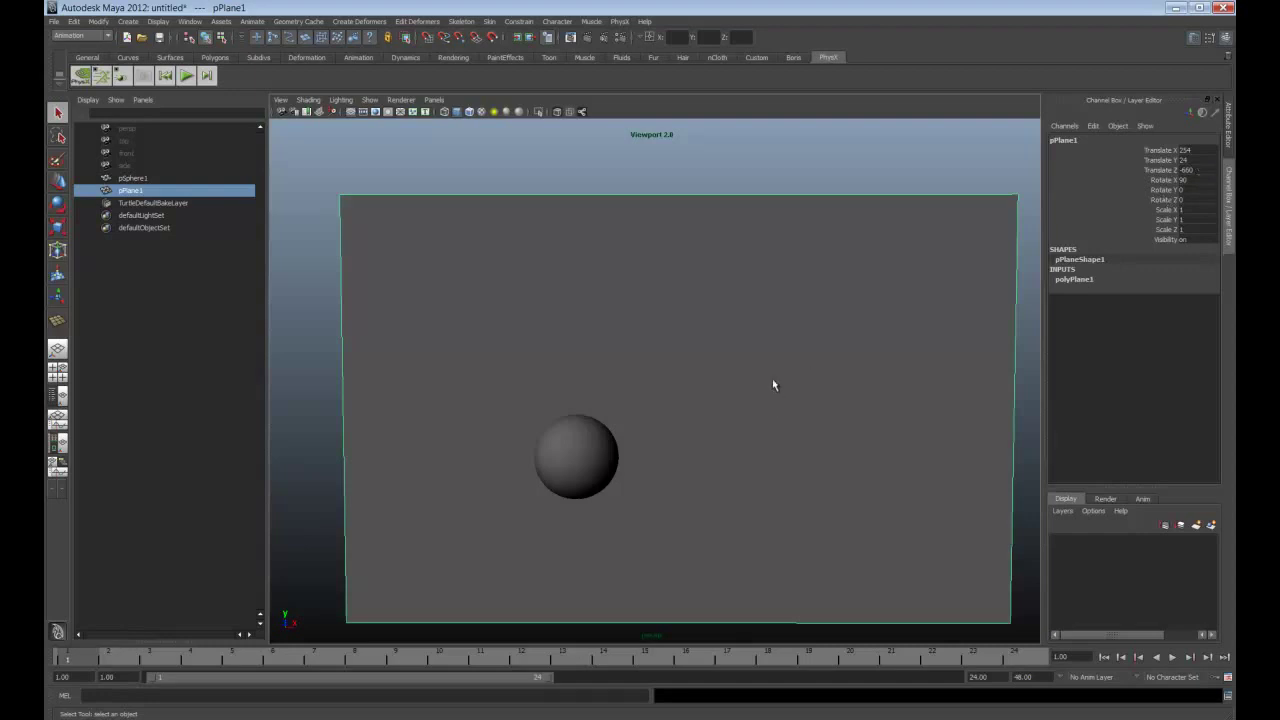
left_click_drag(771, 380, 726, 413, "alt")
right_click_drag(726, 413, 749, 489, "alt")
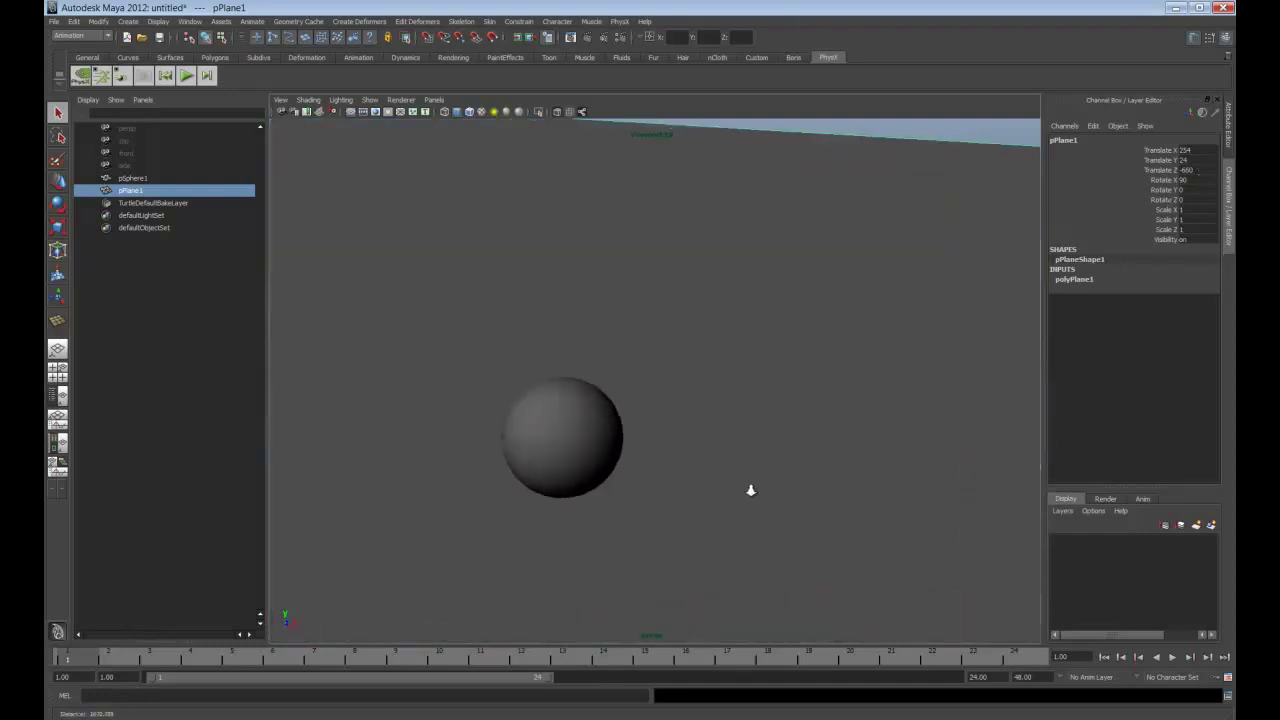
right_click_drag(851, 491, 514, 597, "alt")
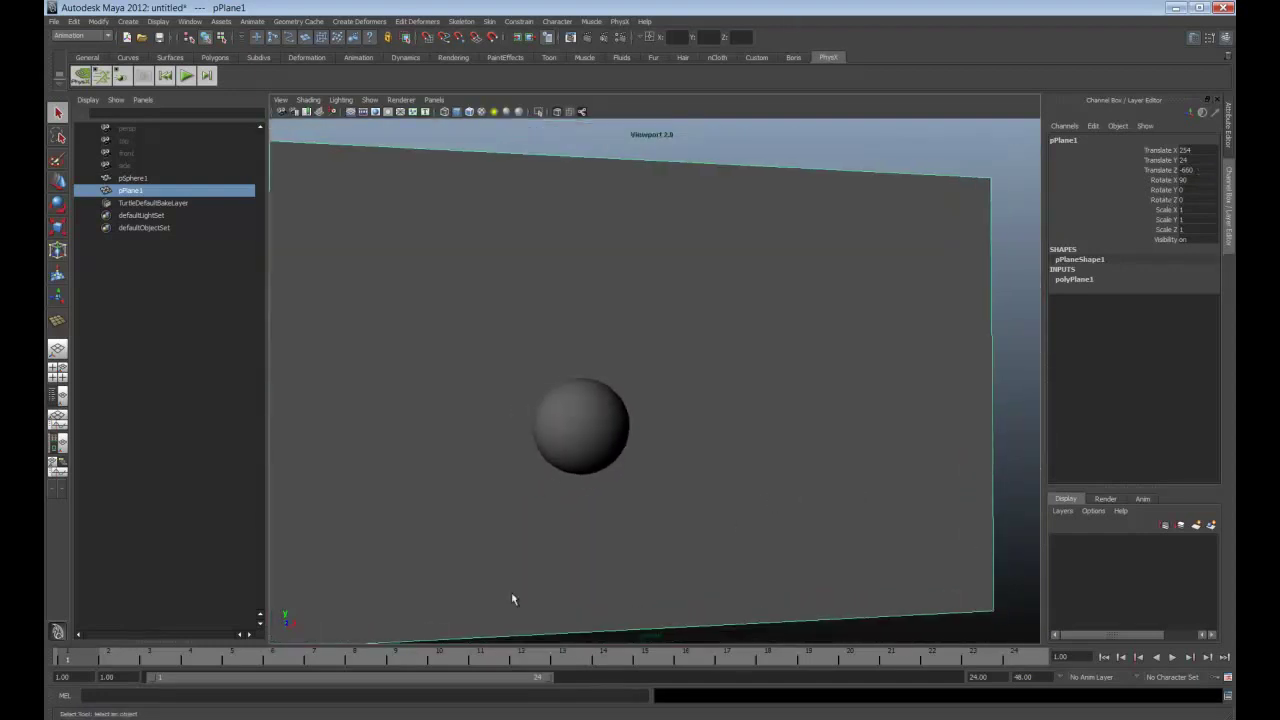
Select the sphere and assign a new Blinn material to it.
left_click(597, 432)
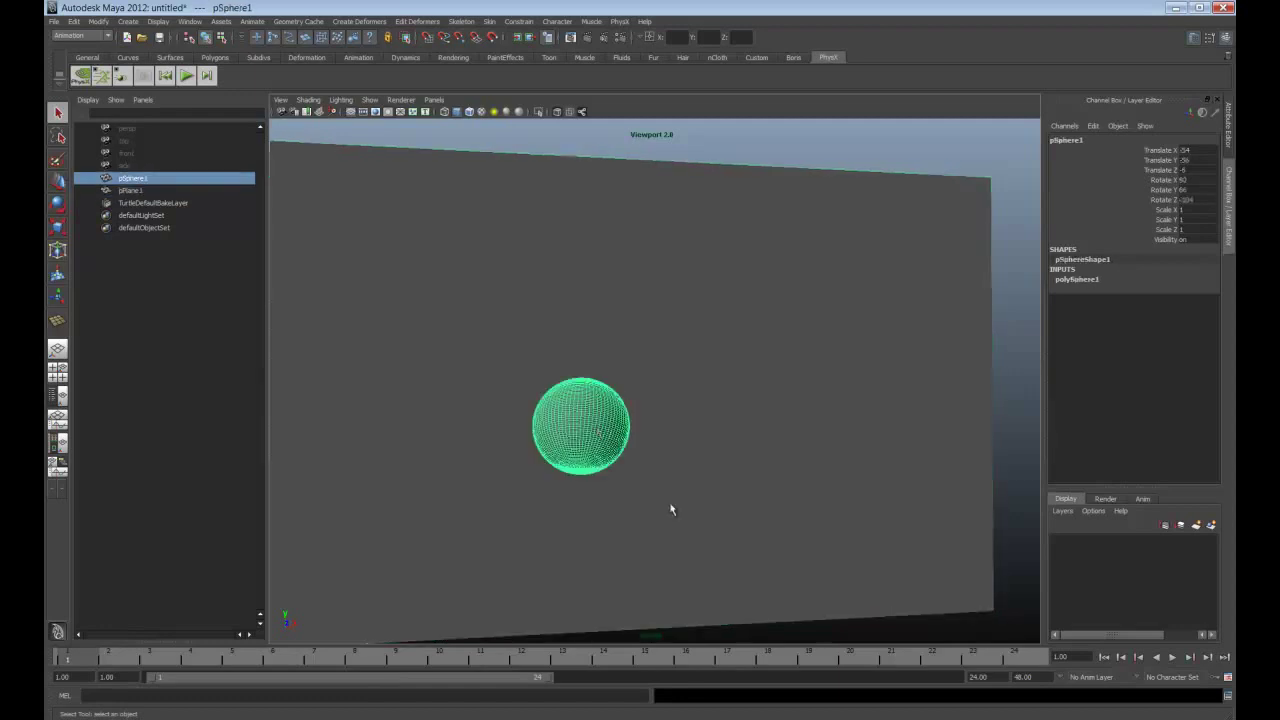
left_click_drag(671, 509, 641, 488, "alt")
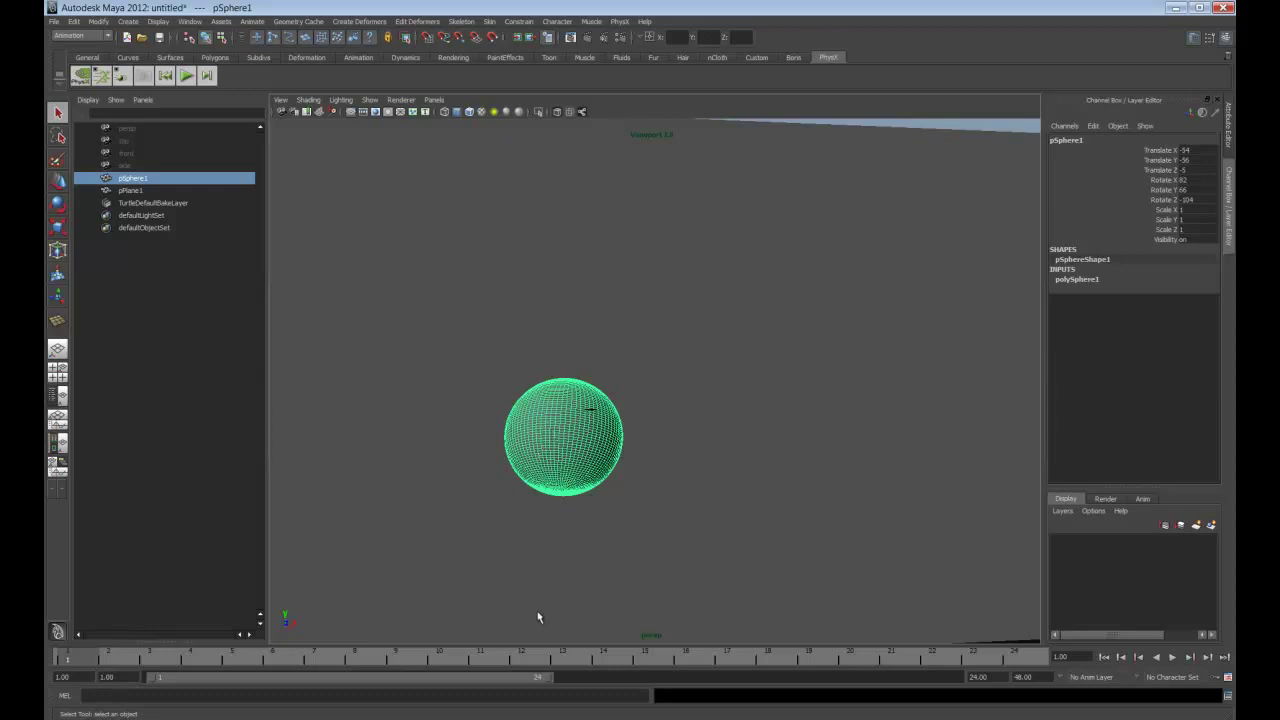
right_click_drag(535, 494, 537, 500)
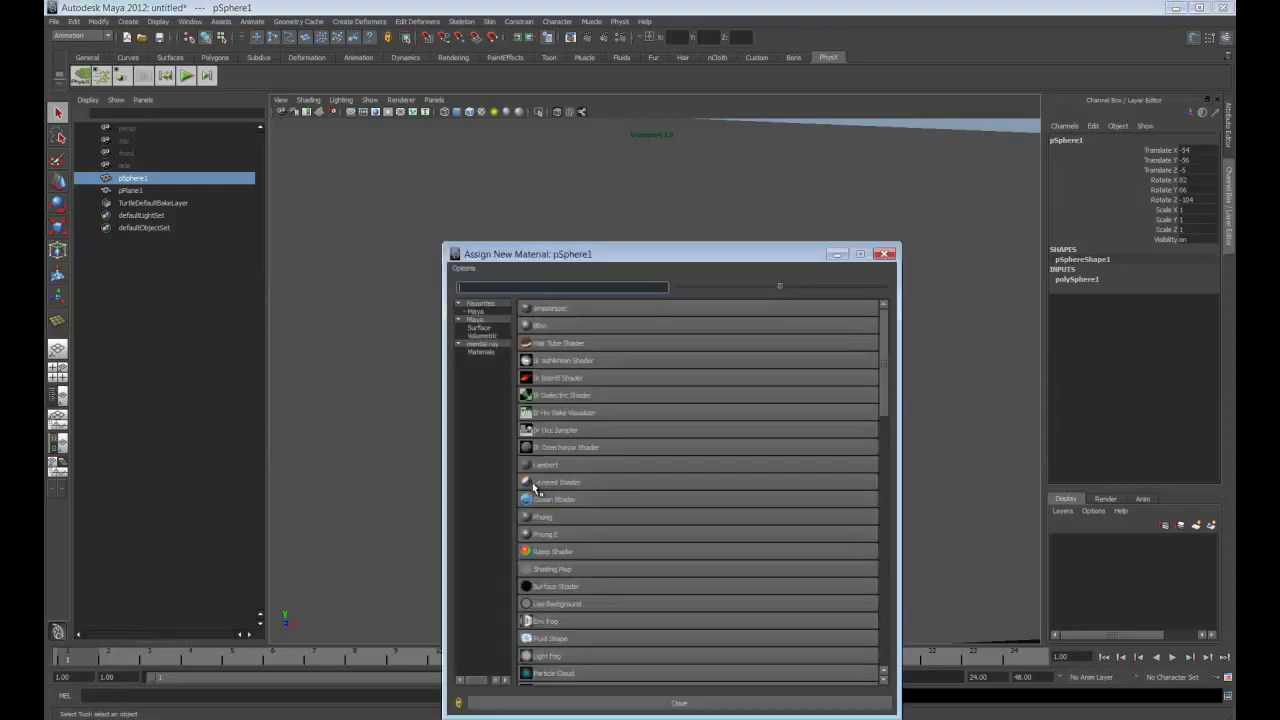
left_click(541, 328)
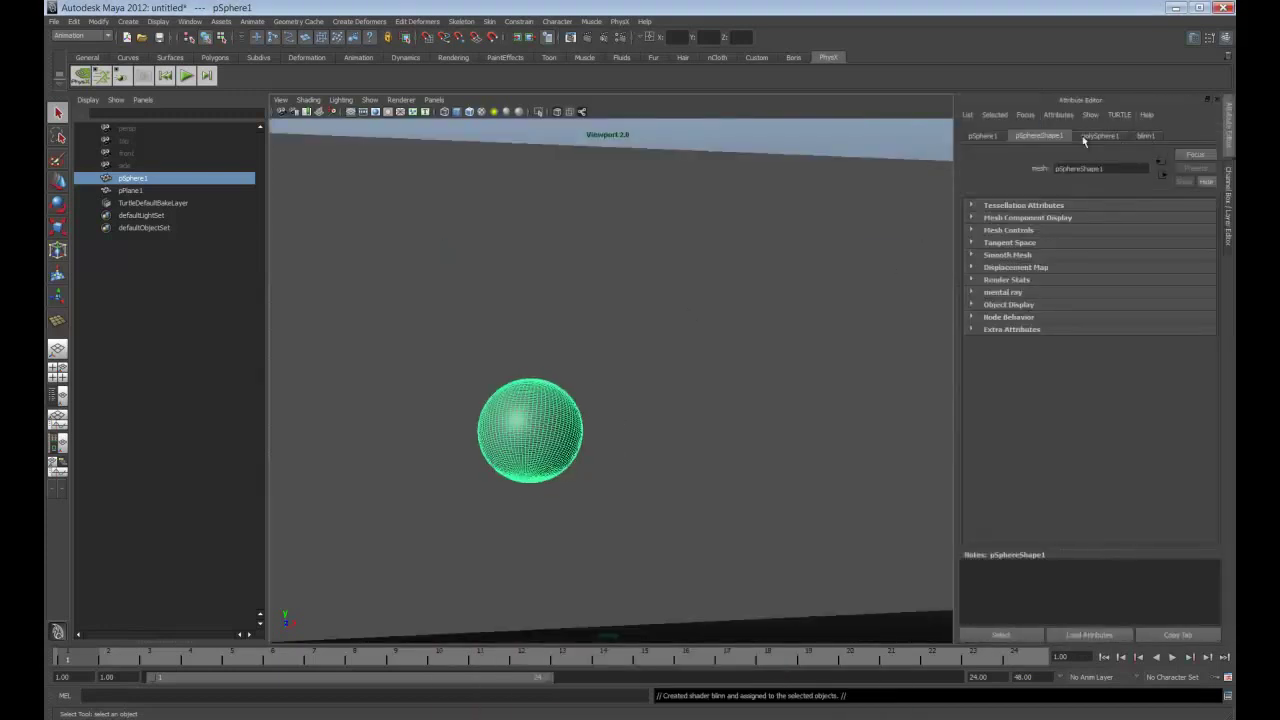
Connect a File texture to the Color attribute of the sphere's Blinn material.
left_click(1145, 137)
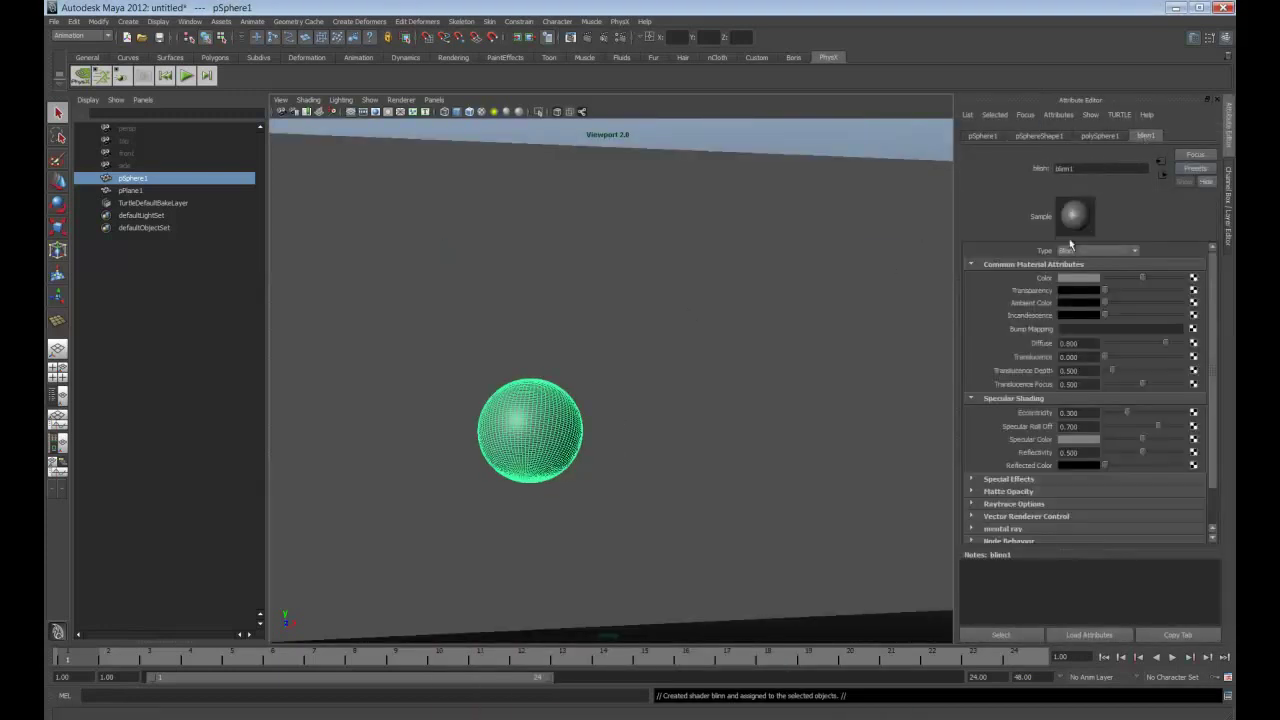
left_click(1193, 280)
left_click(945, 240)
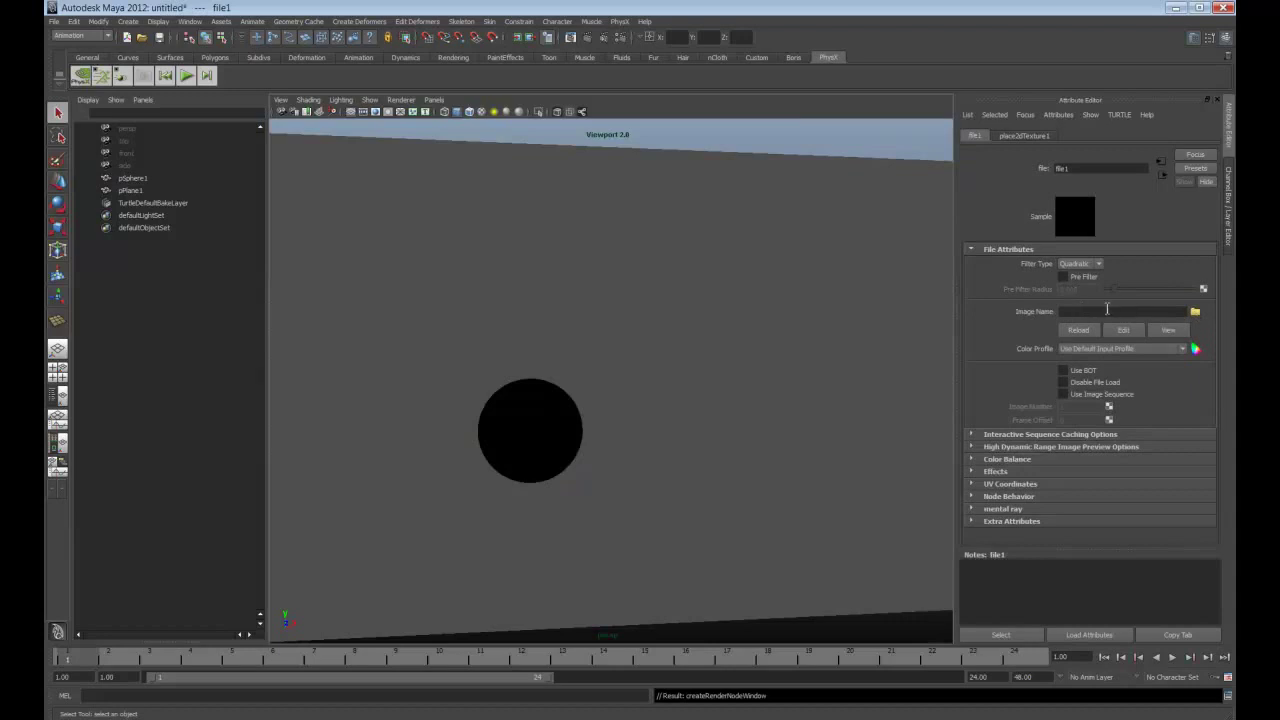
Load MoonMap_2500x1250.jpg from C:\Tutorials\Planet\textures as the image of the sphere's color texture.
left_click(1195, 312)
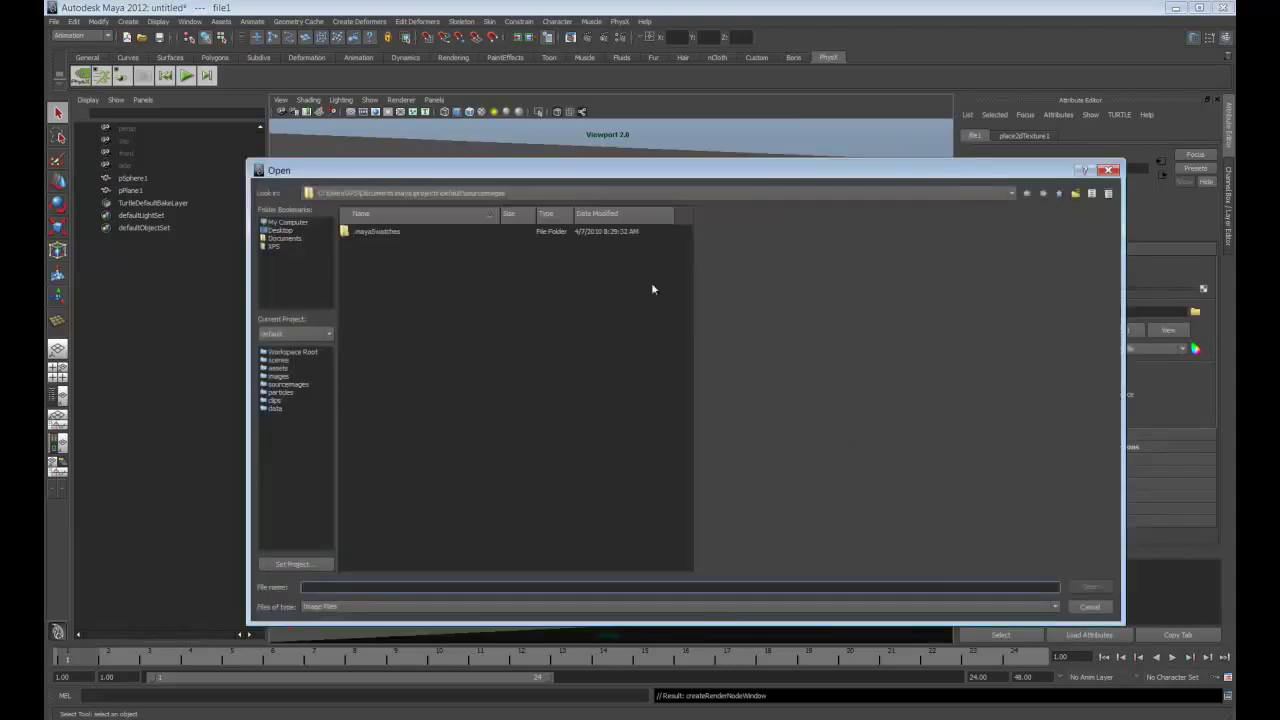
left_click(284, 222)
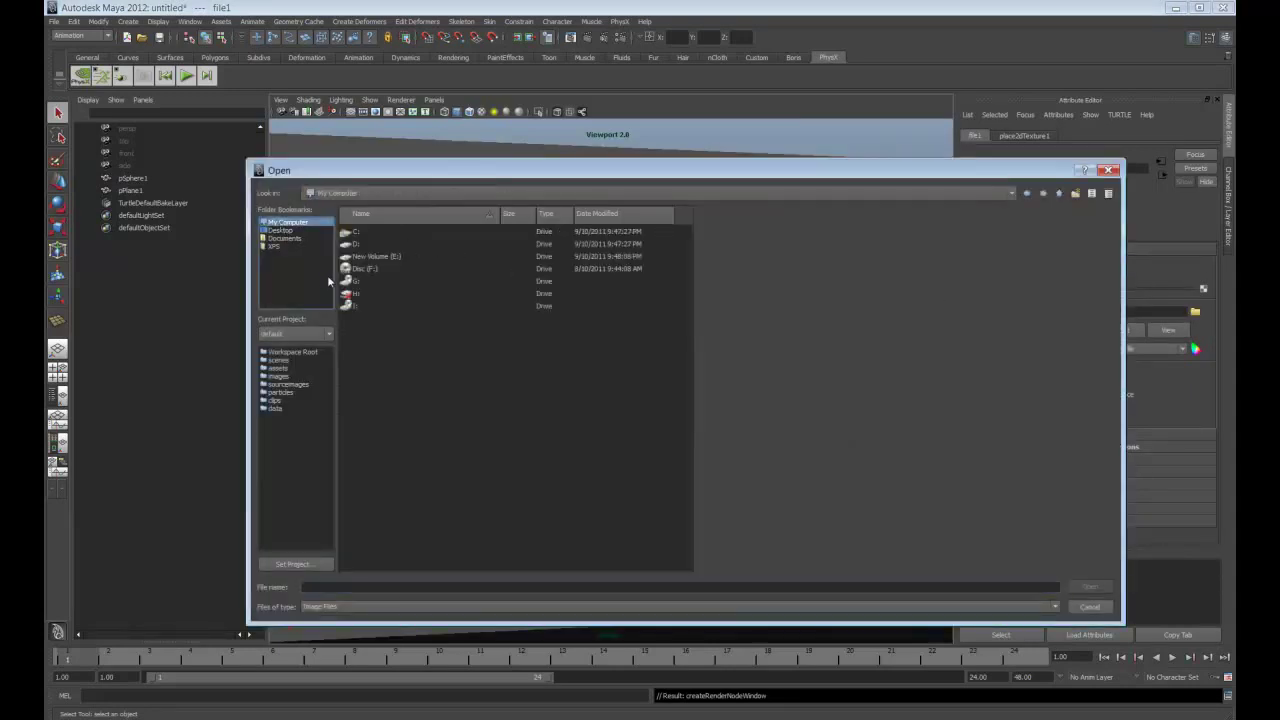
double_click(353, 233)
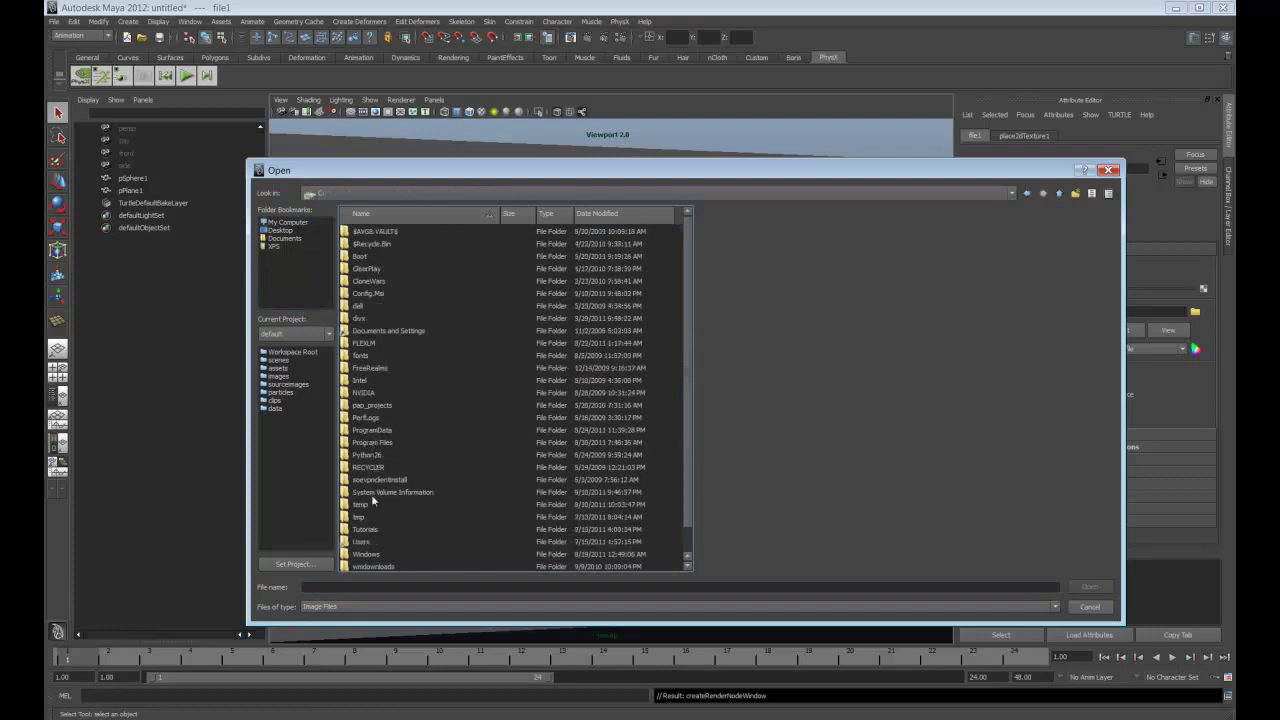
double_click(368, 530)
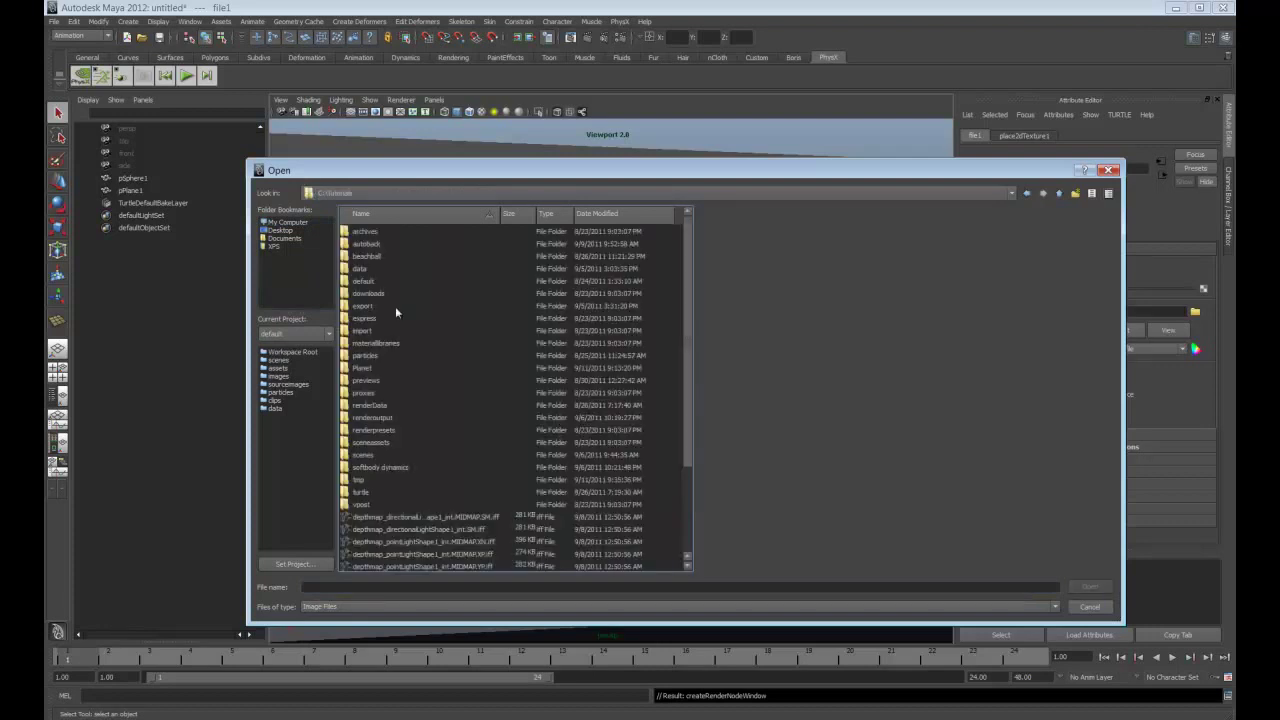
double_click(363, 369)
double_click(366, 244)
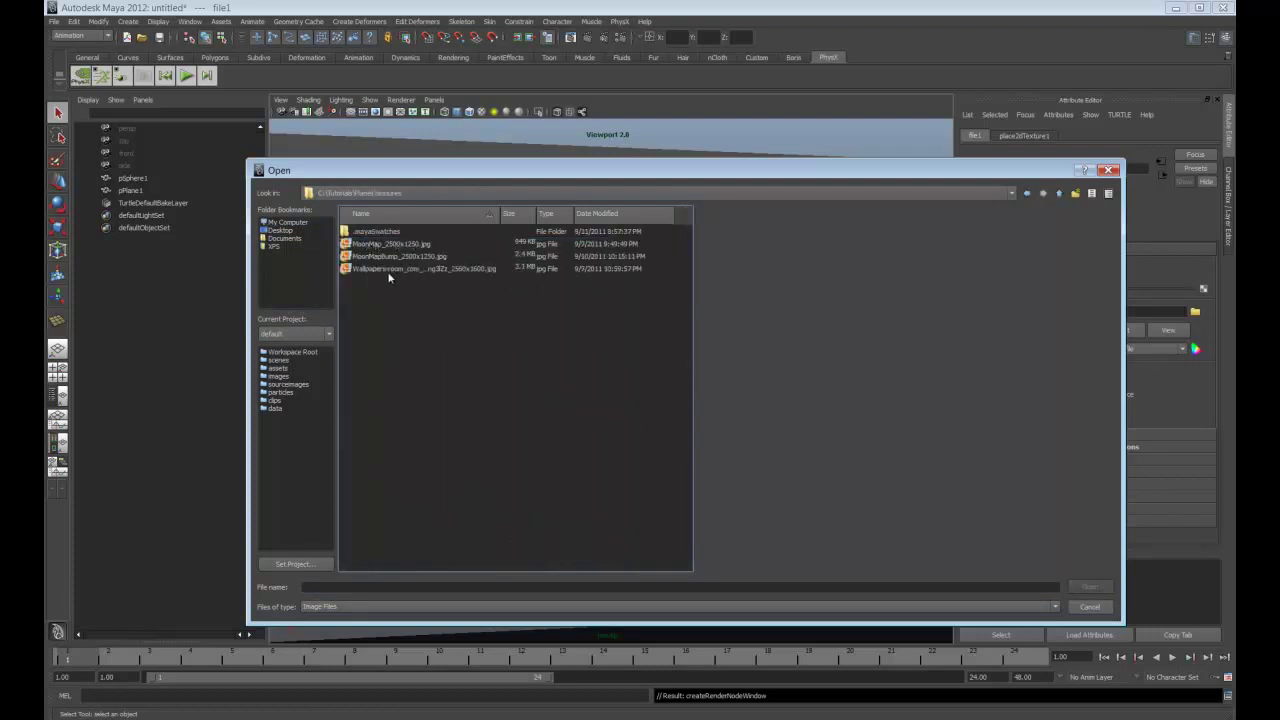
left_click(372, 245)
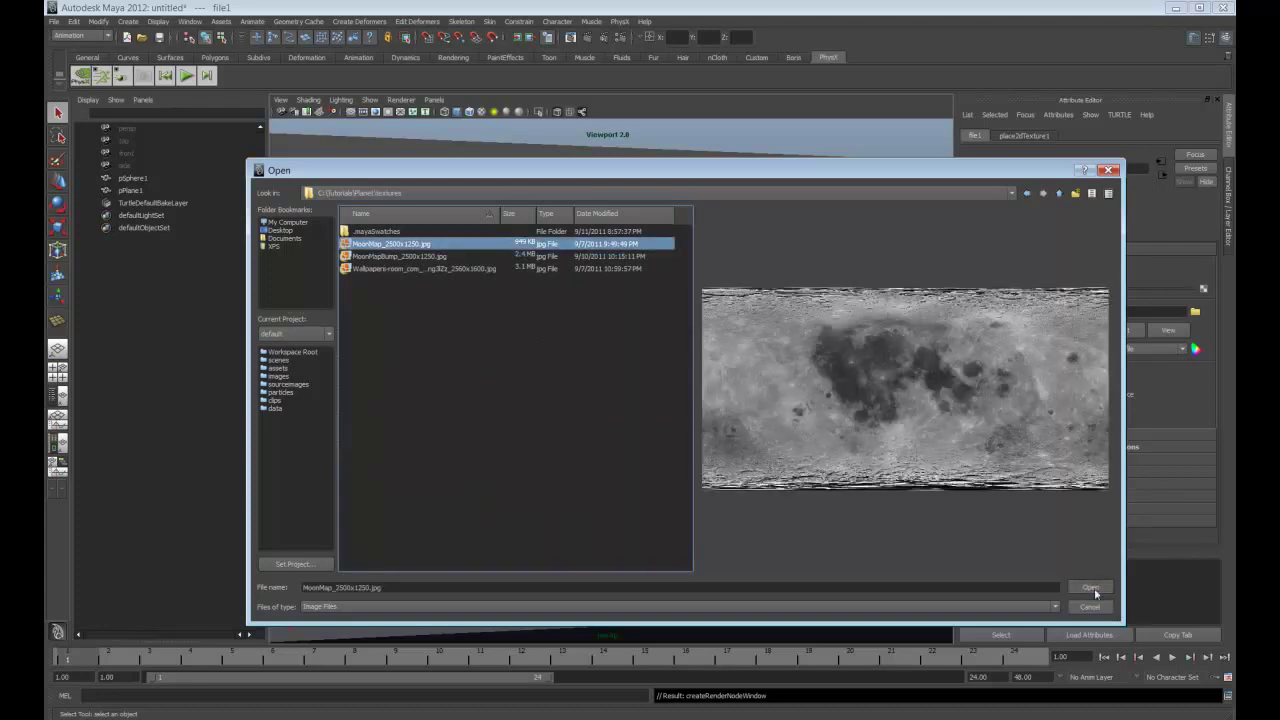
left_click(1090, 586)
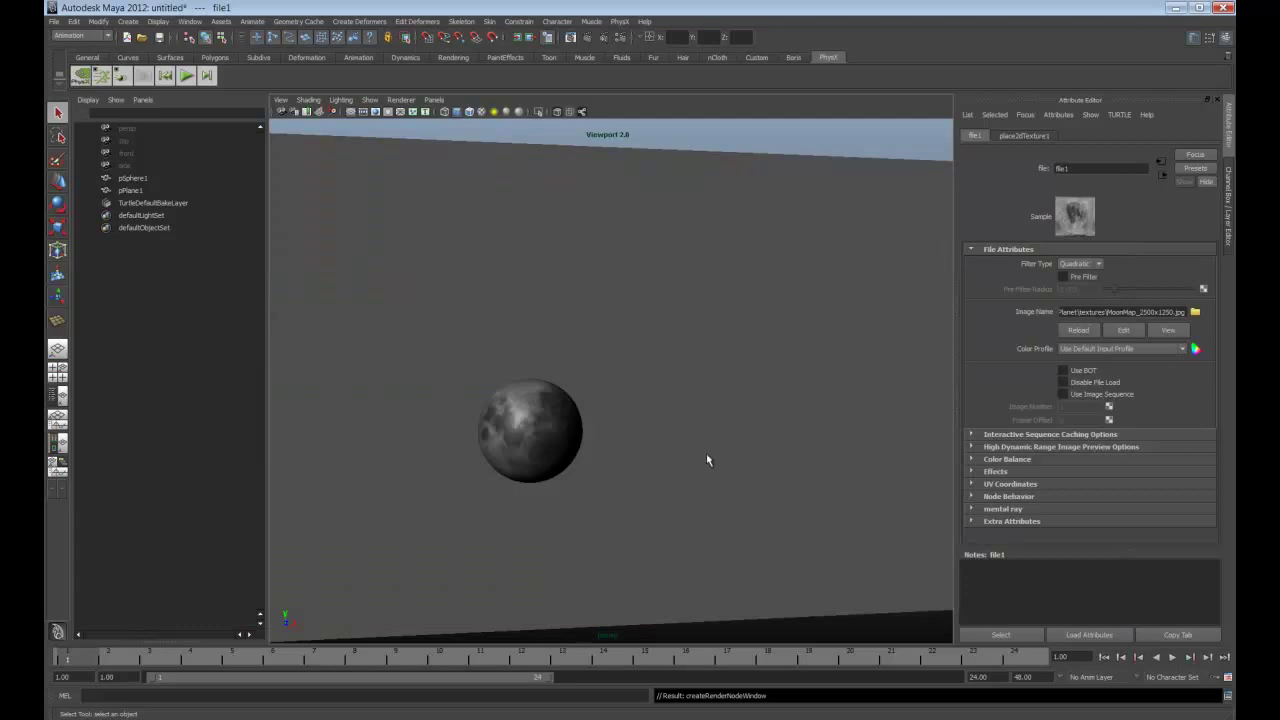
Return to the sphere's Blinn material and connect a File texture to its Bump Mapping.
mouse_move(707, 460)
left_mouse_down("alt")
mouse_move(640, 449)
mouse_move(683, 469)
mouse_move(716, 450)
left_mouse_up("alt")
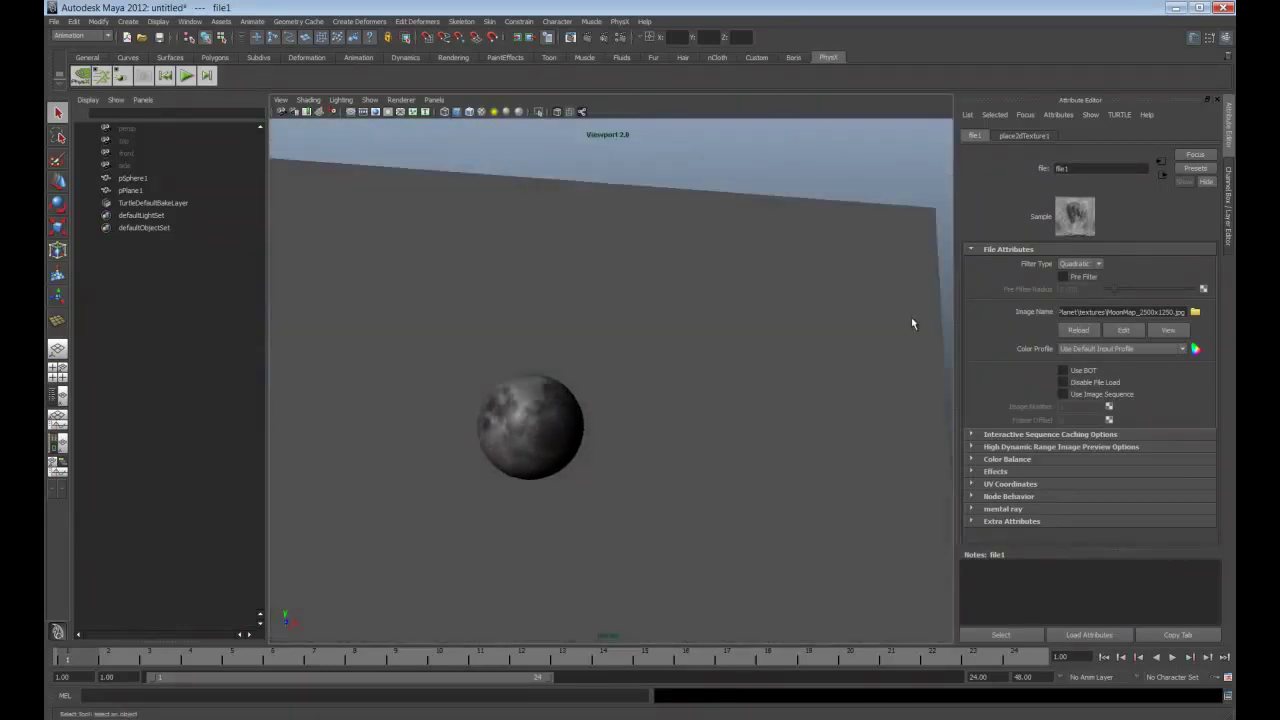
left_click(1160, 175)
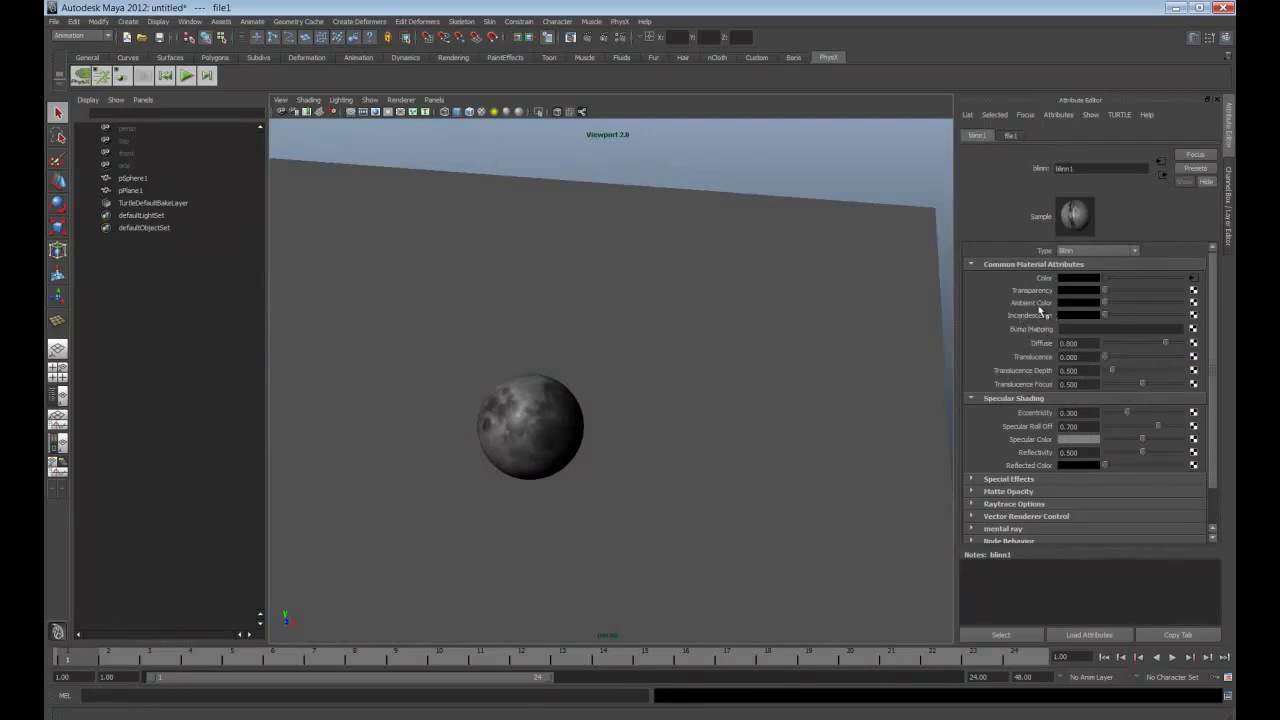
left_click(1192, 330)
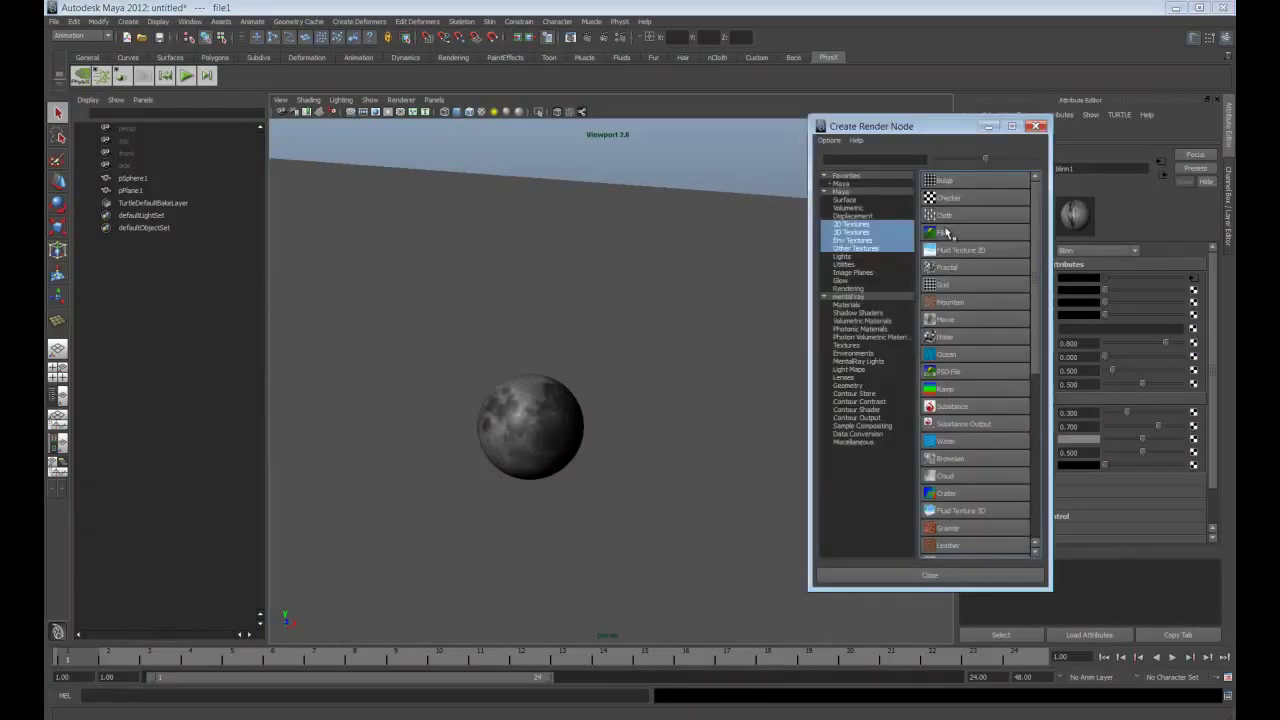
left_click(941, 234)
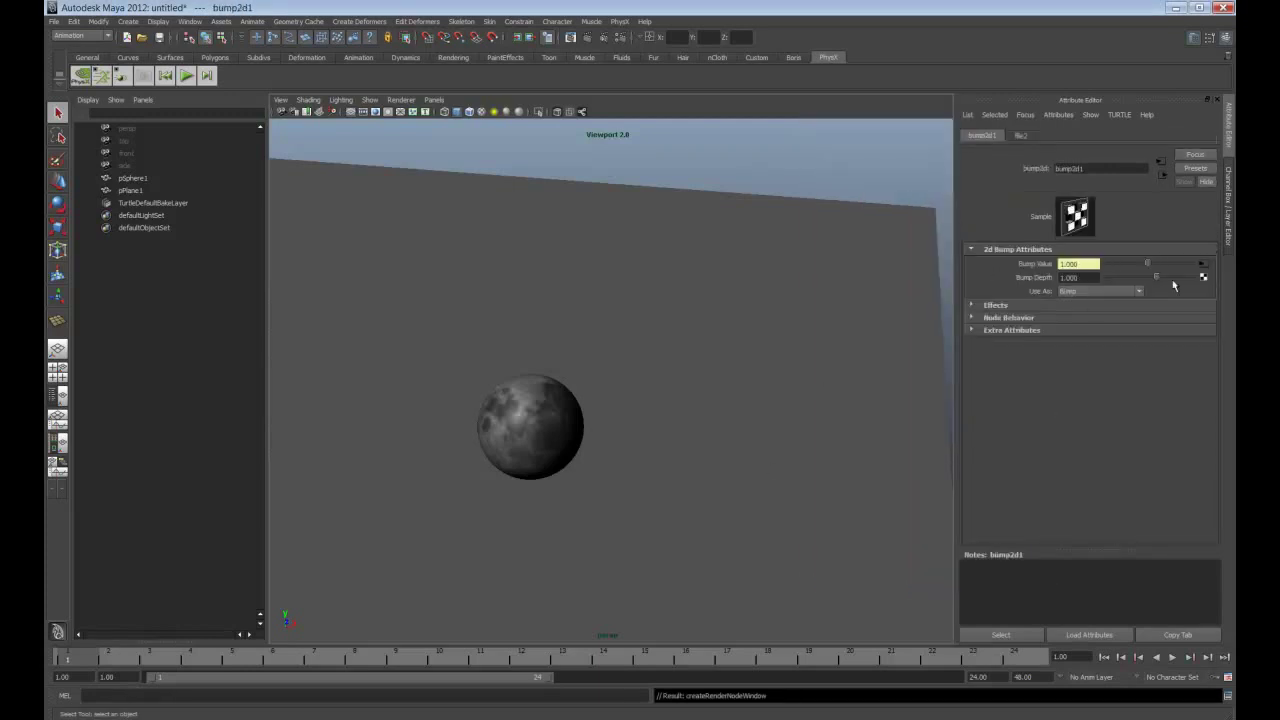
Load MoonMapBump_2500x1250.jpg as the image of the bump map's File texture.
left_click(1163, 175)
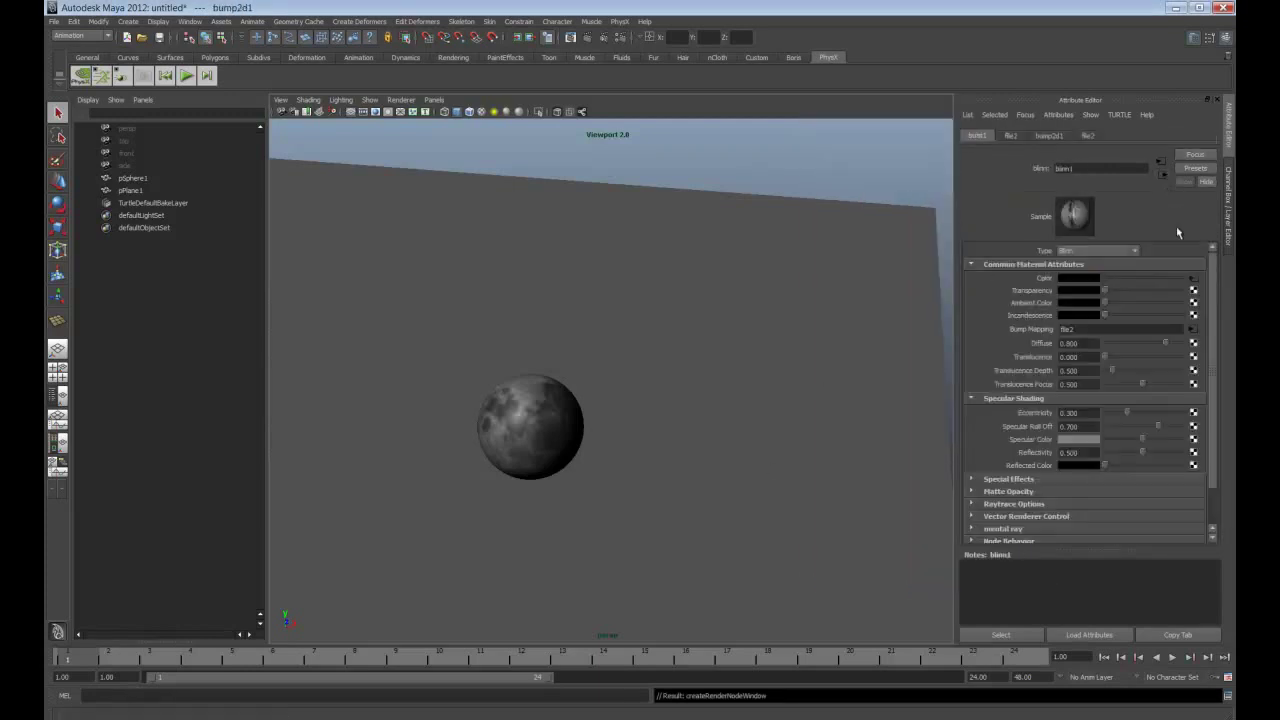
left_click(1193, 331)
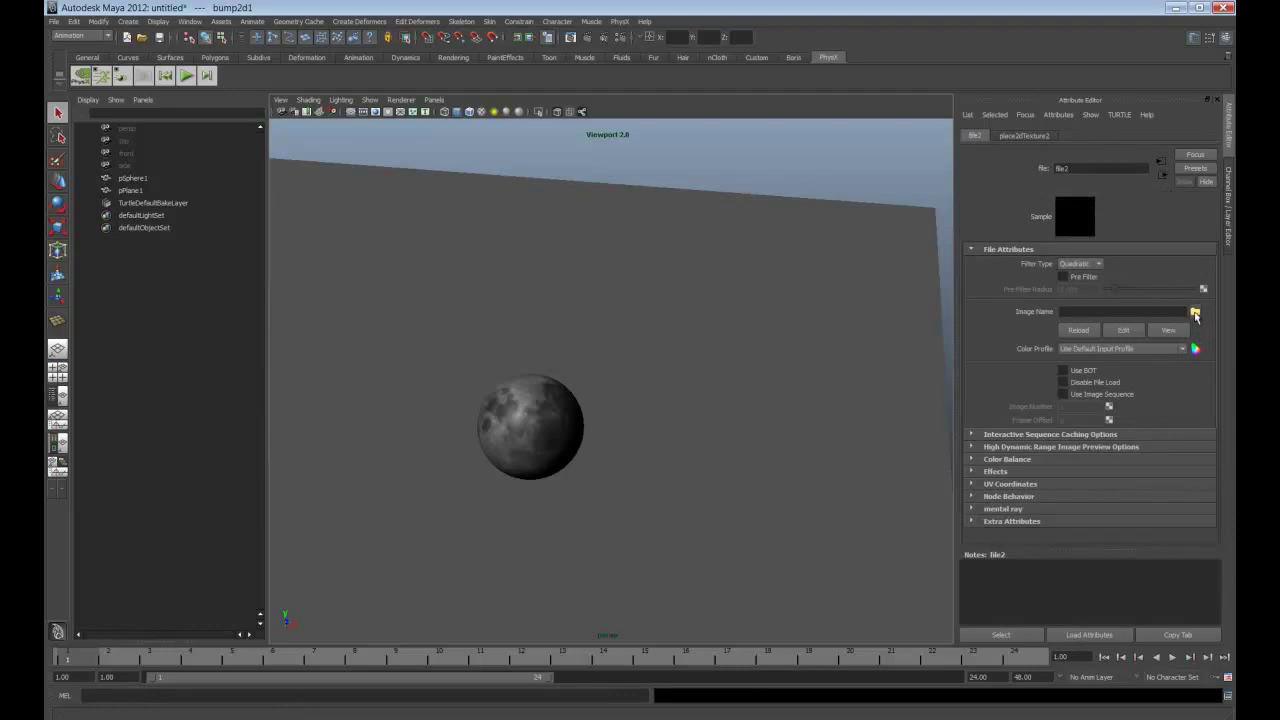
left_click(1195, 314)
left_click(396, 258)
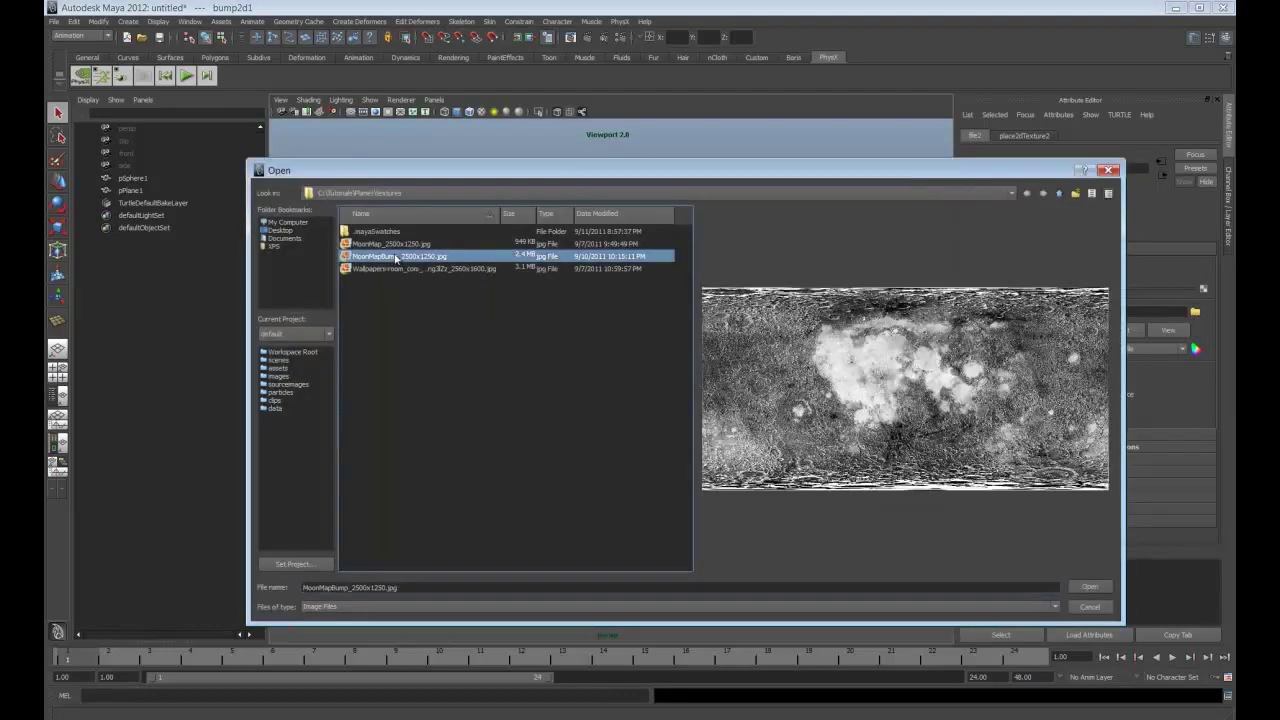
left_click(1089, 587)
Set the Bump Depth of the moon's bump2d node to 0.030.
left_click_drag(715, 416, 440, 531, "alt")
right_click_drag(440, 531, 534, 531, "alt")
middle_click_drag(534, 531, 649, 395, "alt")
mouse_move(649, 395)
left_mouse_down("alt")
mouse_move(709, 466)
mouse_move(660, 489)
mouse_move(697, 474)
mouse_move(723, 403)
mouse_move(751, 463)
mouse_move(829, 469)
mouse_move(788, 454)
mouse_move(720, 460)
mouse_move(749, 466)
mouse_move(726, 463)
mouse_move(731, 451)
mouse_move(700, 471)
mouse_move(738, 482)
left_mouse_up("alt")
mouse_move(745, 438)
left_mouse_down("alt")
mouse_move(757, 431)
mouse_move(731, 420)
mouse_move(740, 406)
mouse_move(781, 447)
mouse_move(722, 440)
left_mouse_up("alt")
left_click(1162, 175)
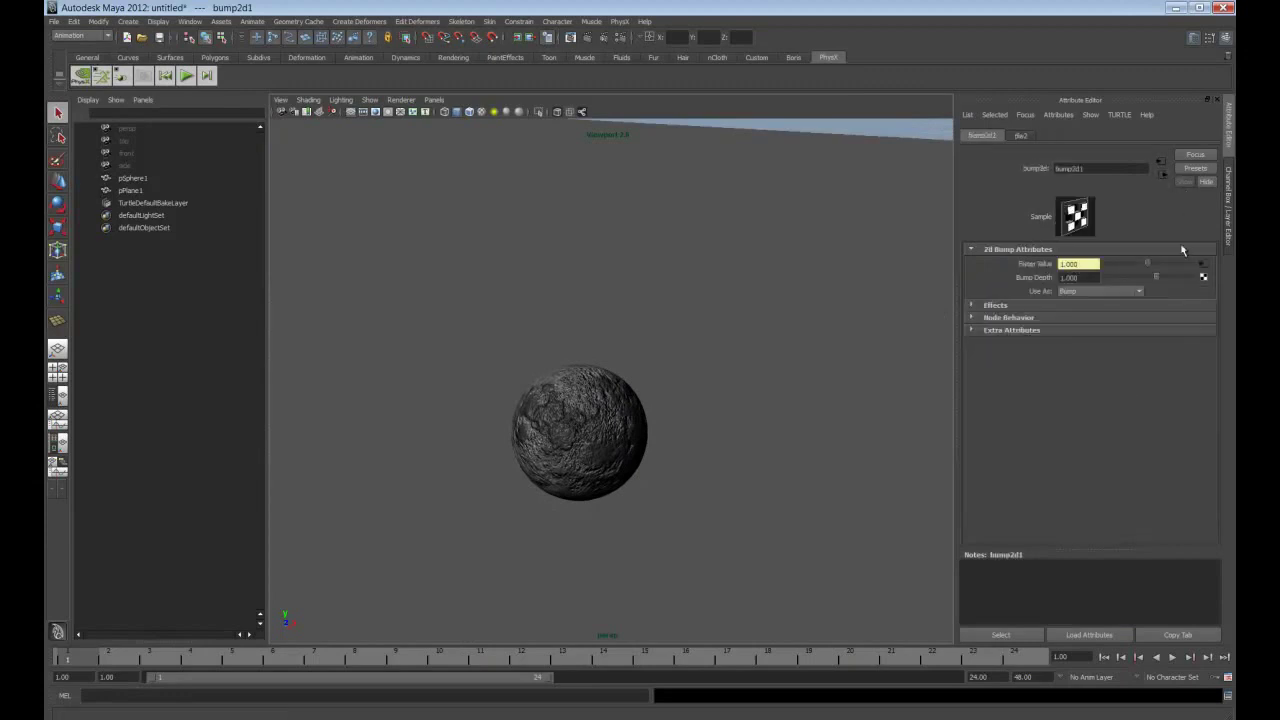
left_click(1080, 277)
key("BackSpace")
key("Return")
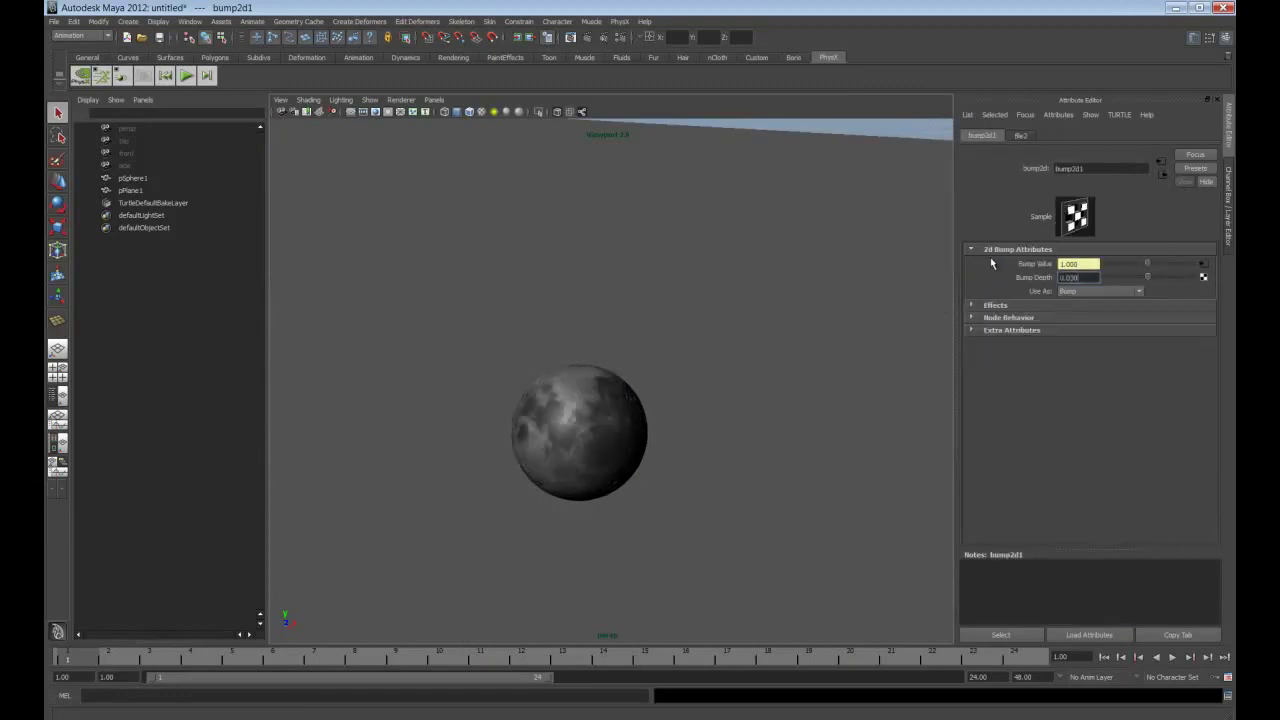
Examine the bump detail on the moon's surface up close and from a distance.
scroll(677, 523, "up", 5)
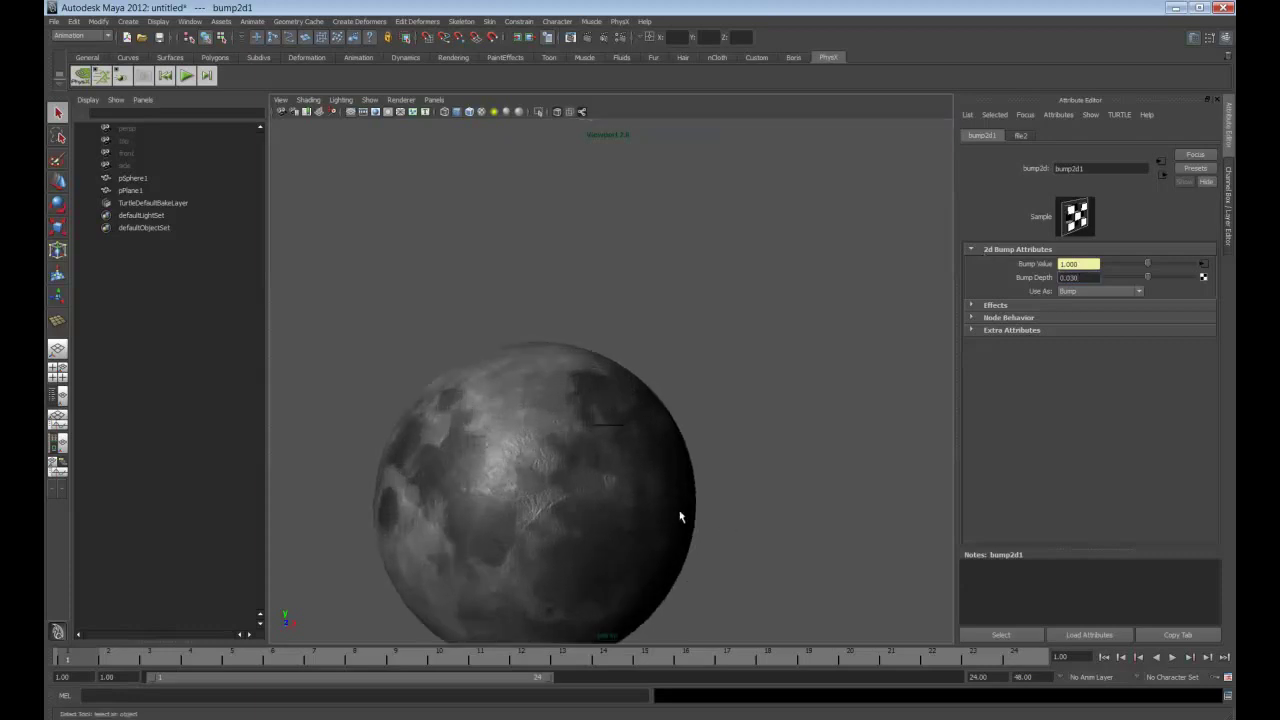
middle_click_drag(680, 517, 699, 401, "alt")
left_click_drag(699, 401, 763, 426, "alt")
right_click_drag(763, 426, 677, 385, "alt")
left_click_drag(677, 385, 652, 422, "alt")
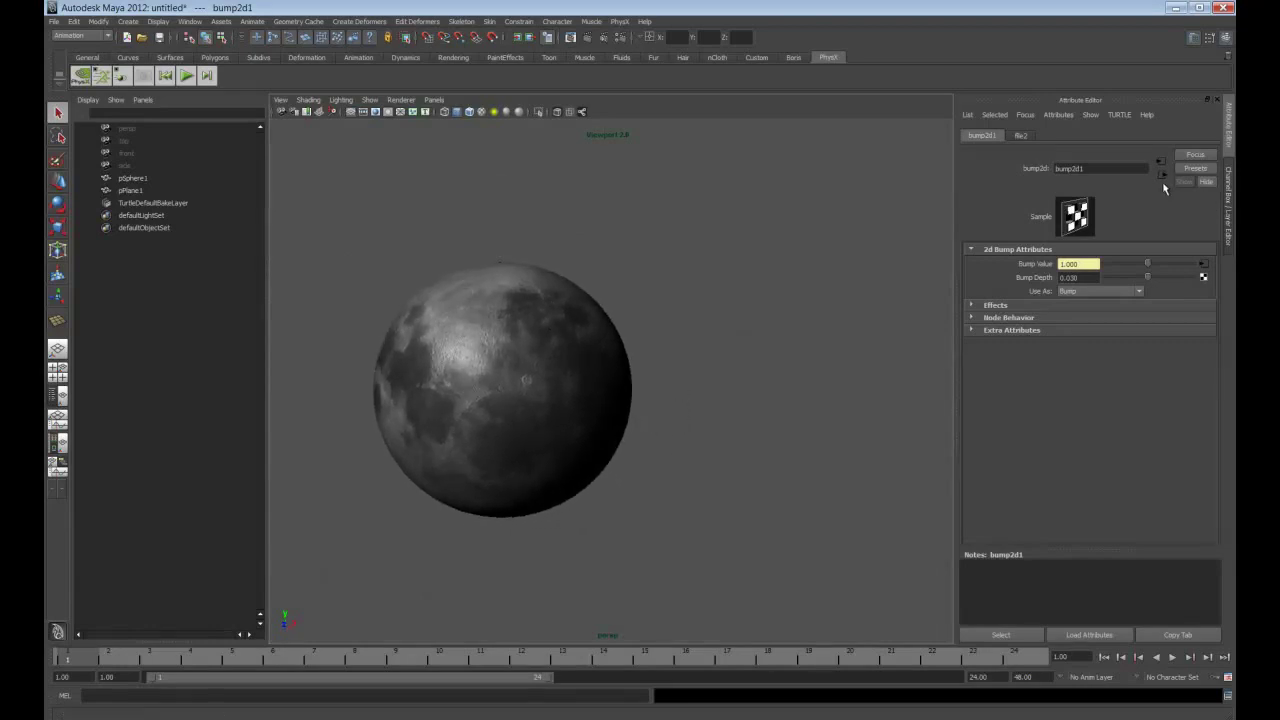
right_click_drag(883, 229, 669, 397, "alt")
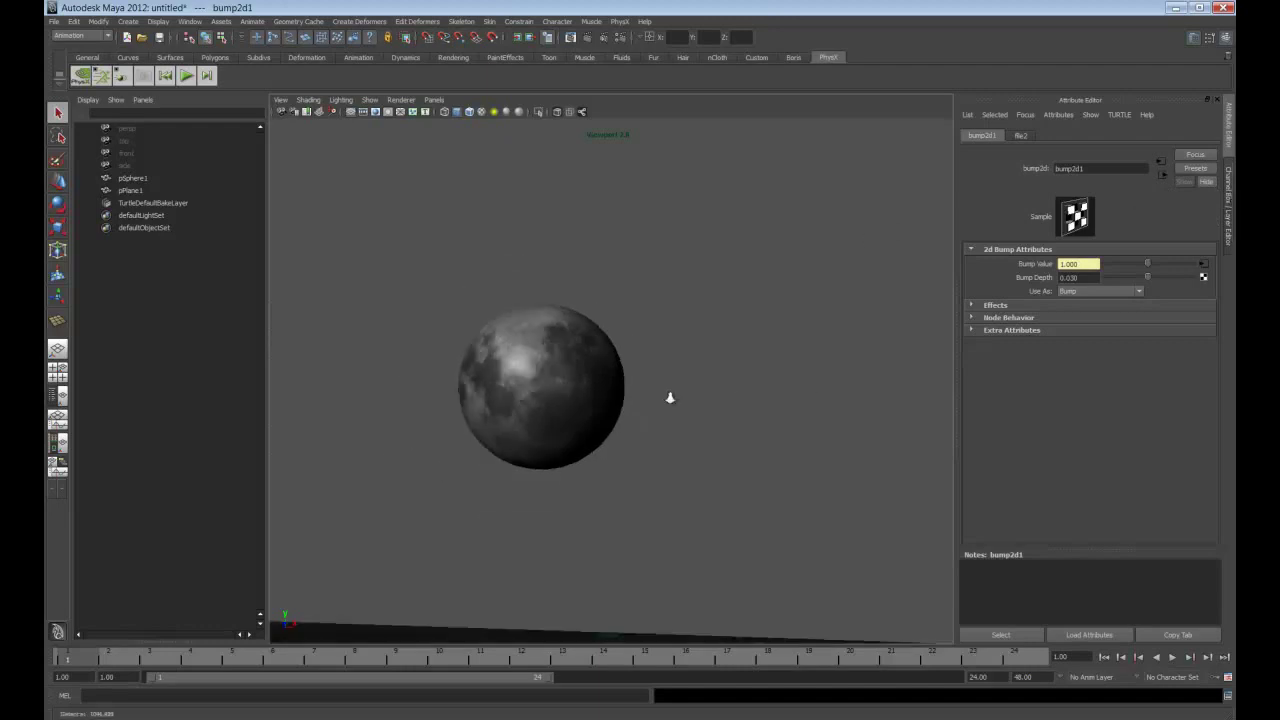
left_click_drag(669, 397, 777, 377, "alt")
middle_click_drag(777, 377, 703, 446, "alt")
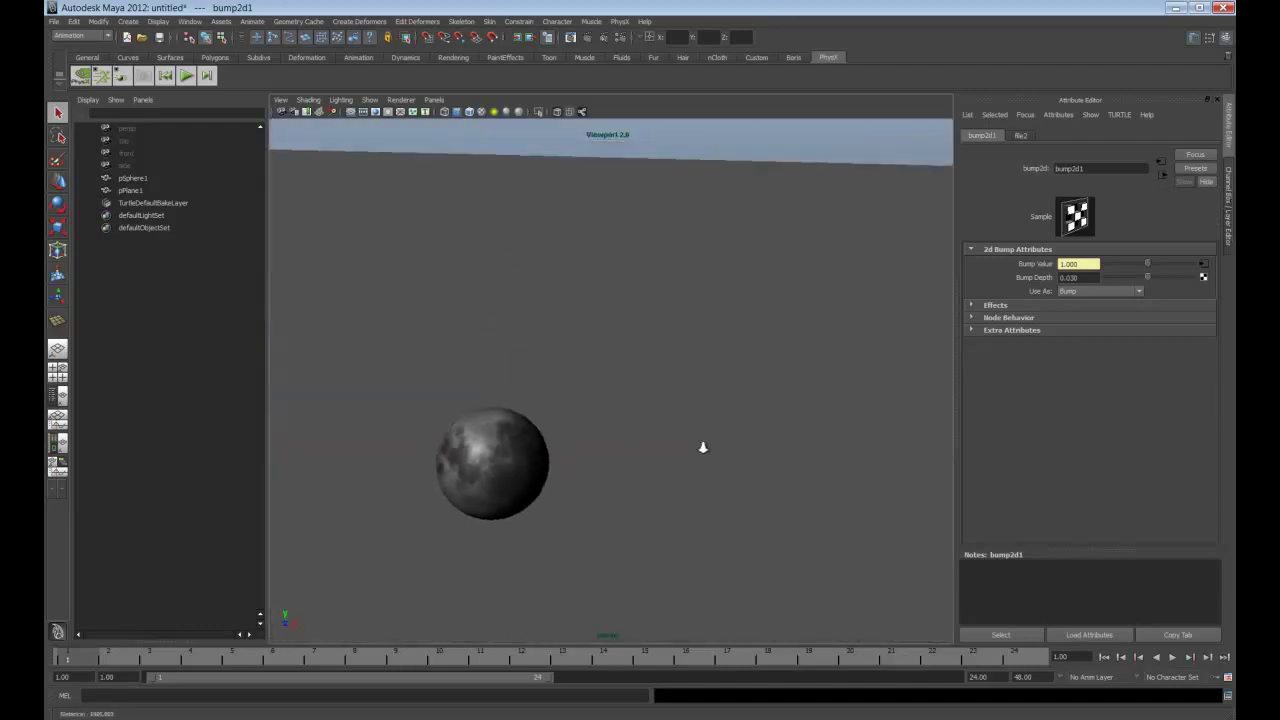
Select the background plane and assign a new Blinn material to it.
left_click(717, 296)
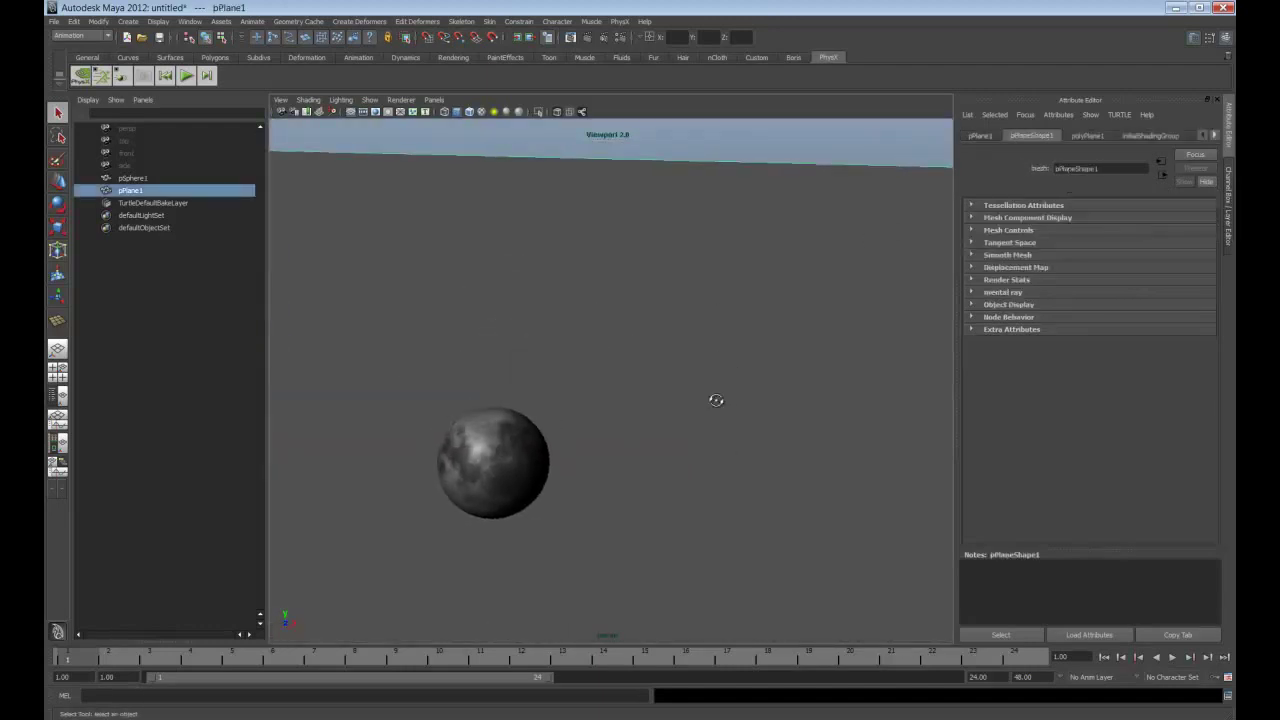
left_click_drag(716, 400, 726, 405, "alt")
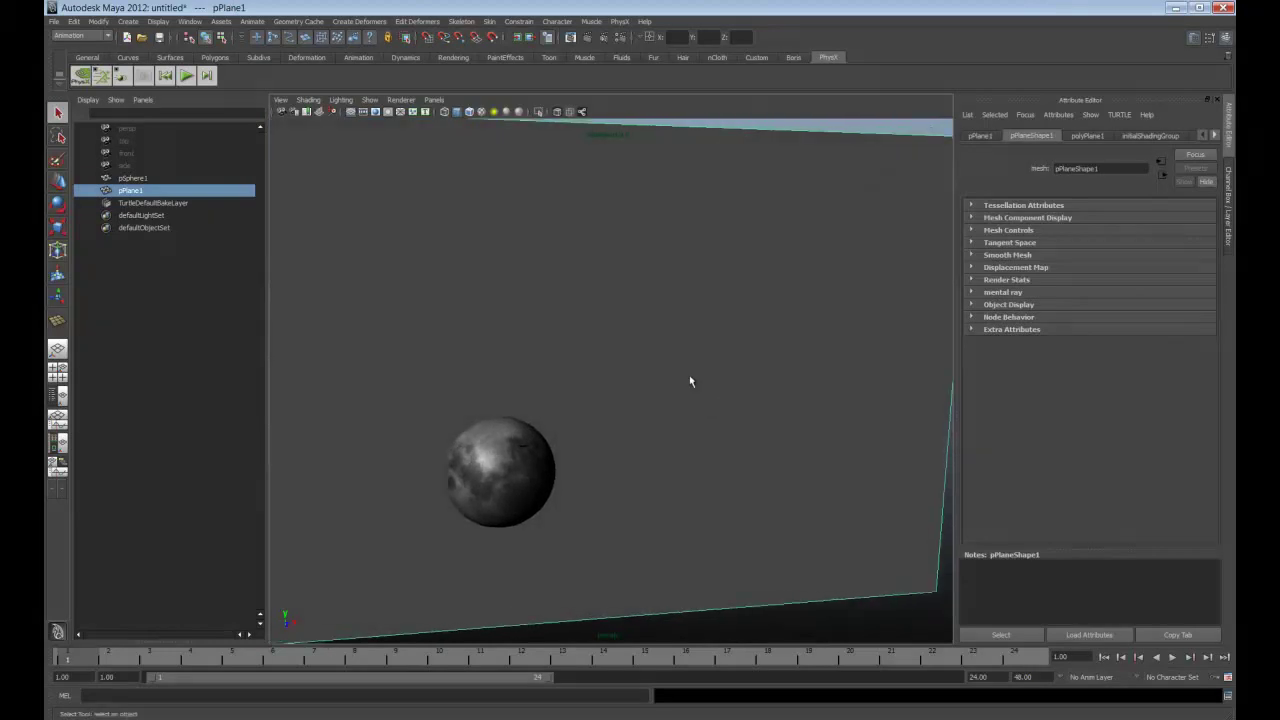
right_click_drag(670, 517, 733, 450)
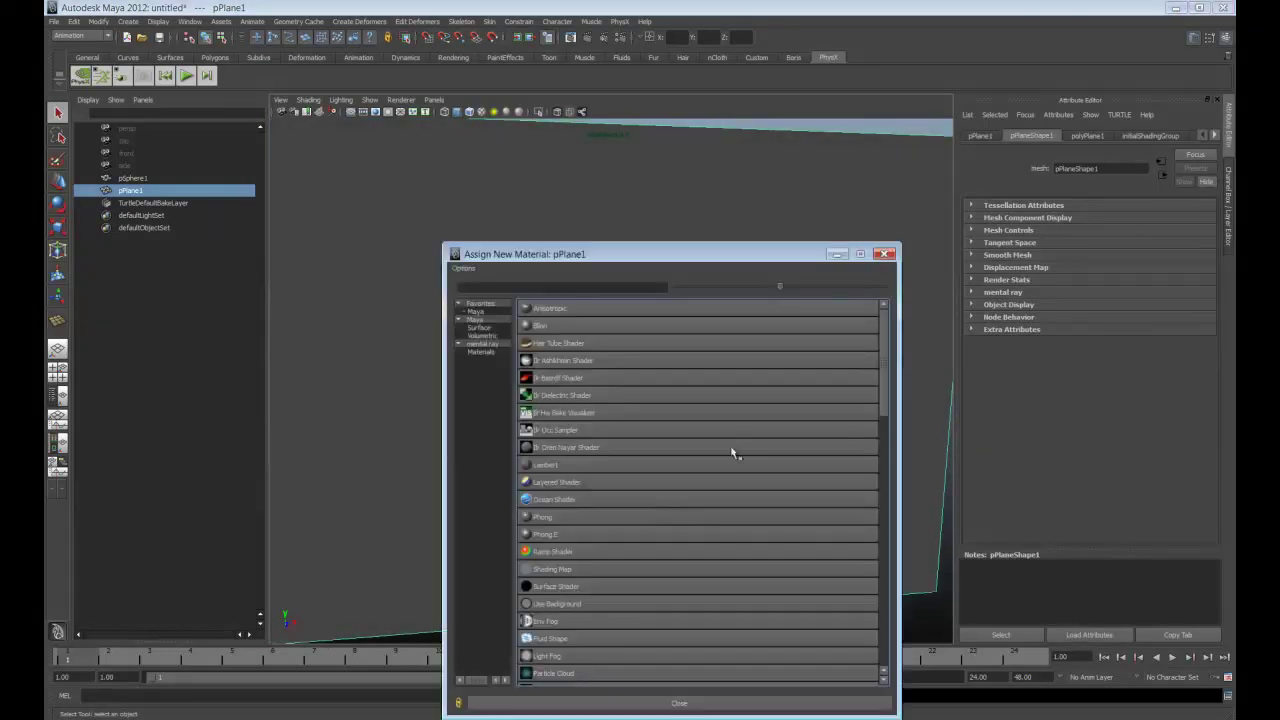
left_click(532, 326)
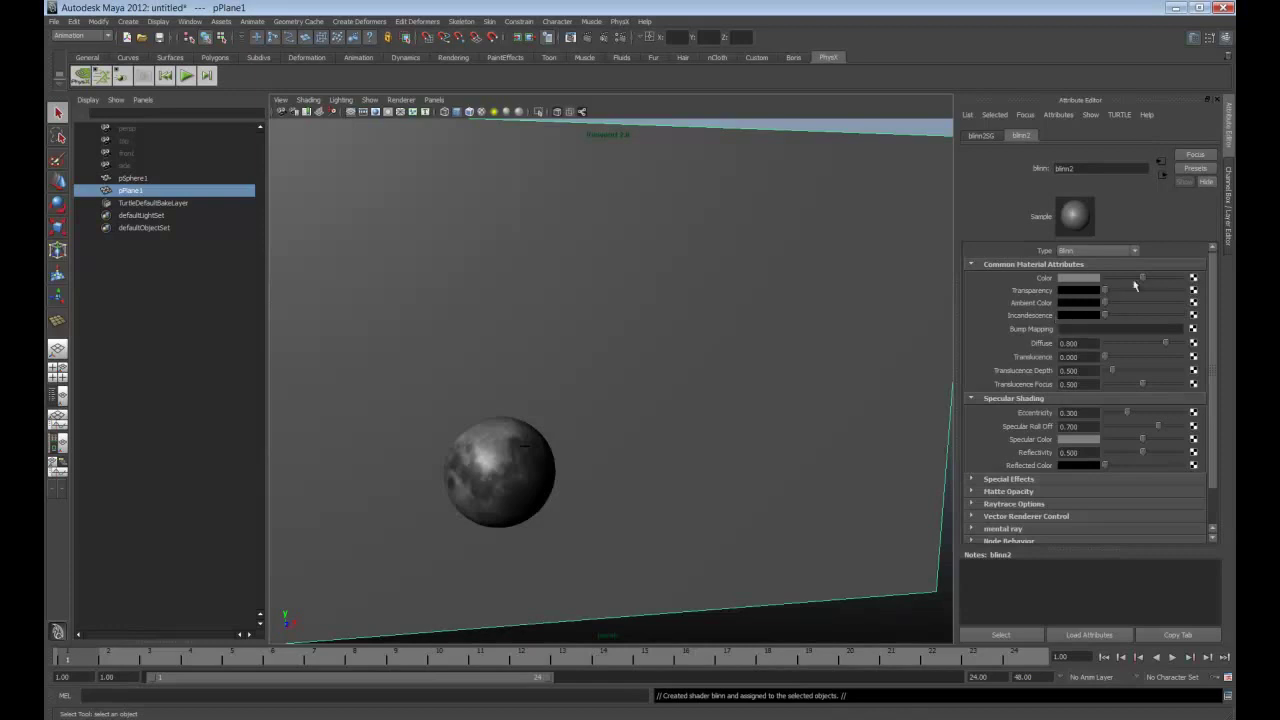
Map a File texture to the background material's Color, load the 2560x1600 nebula wallpaper JPG, and return to the Blinn material's attributes.
left_click(1195, 280)
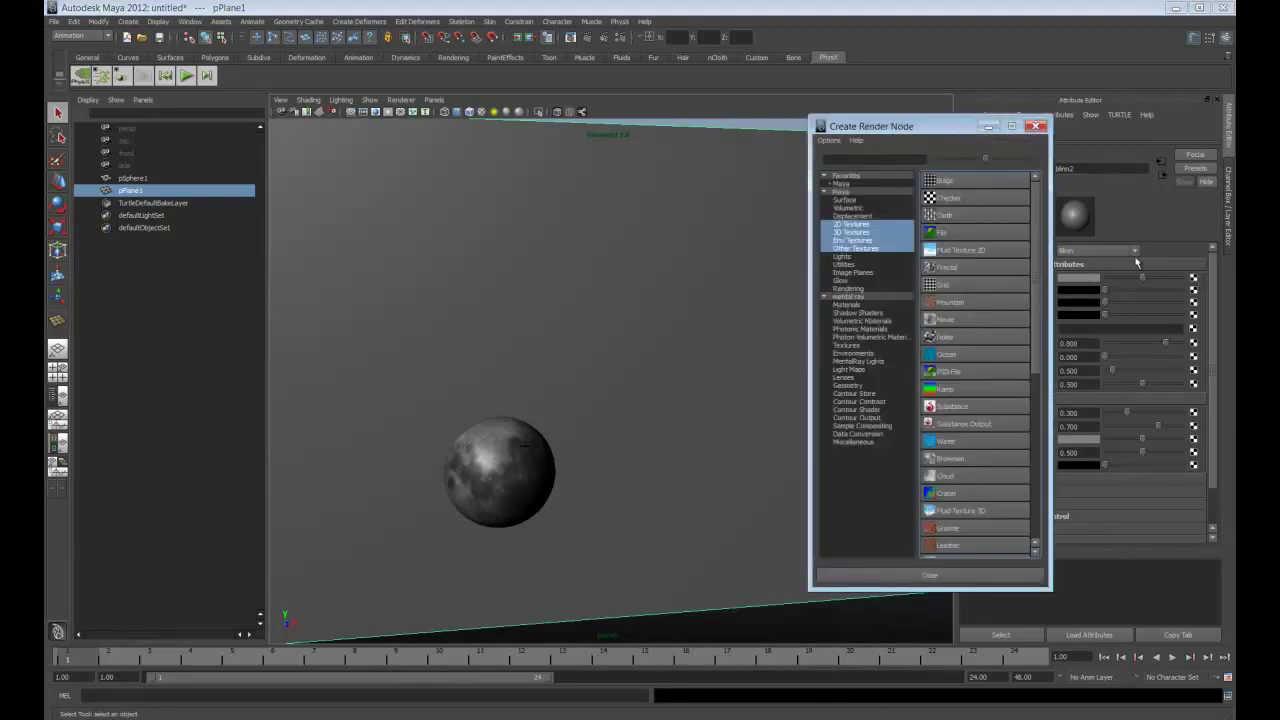
left_click(951, 231)
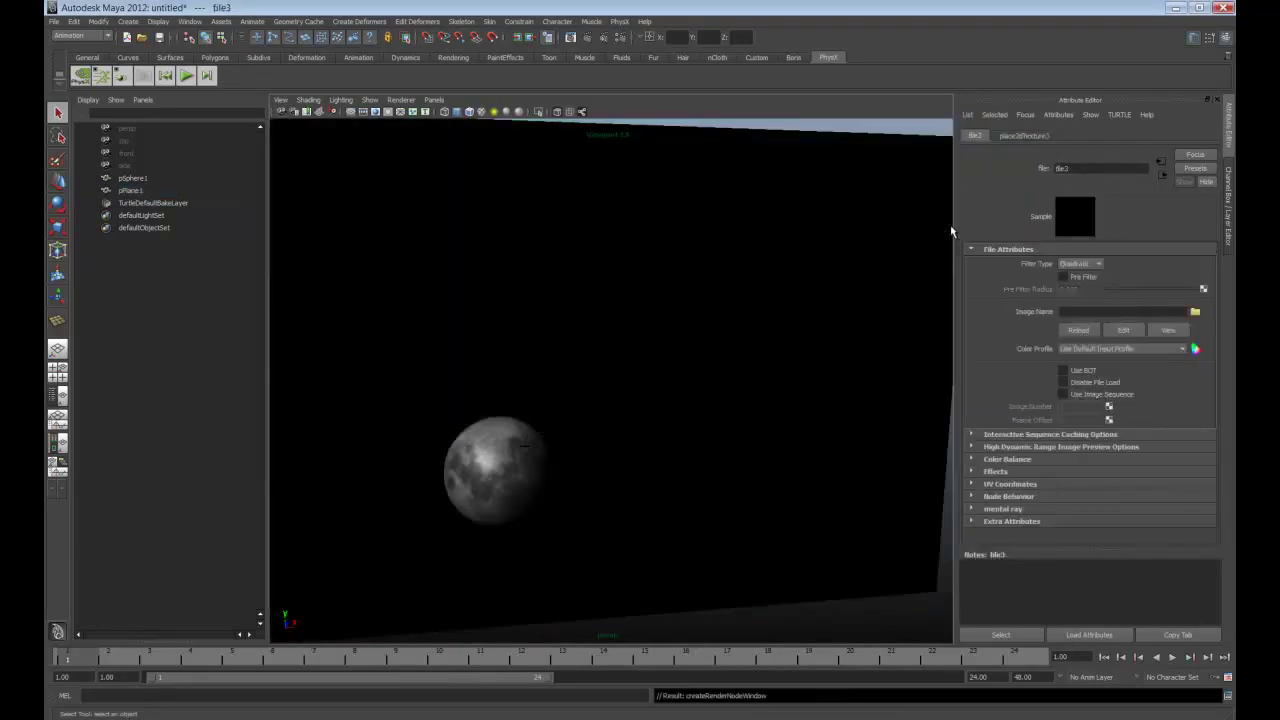
left_click(1194, 312)
left_click(432, 270)
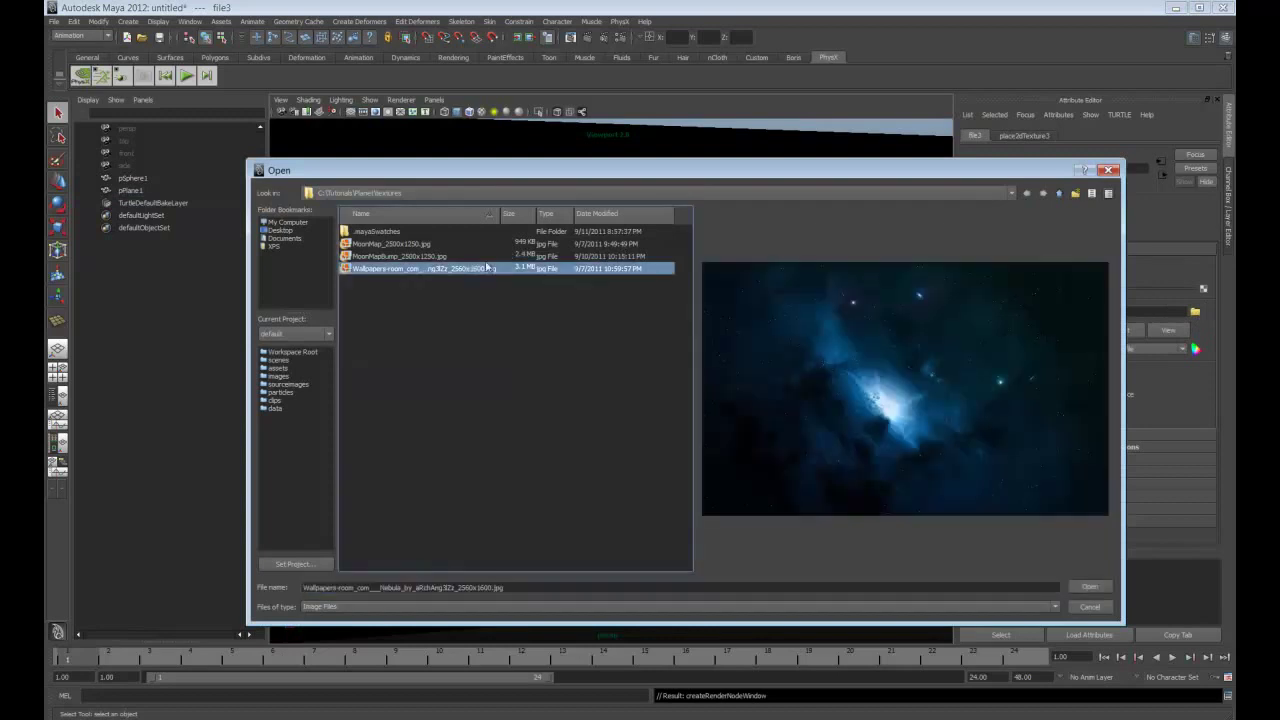
left_click(1090, 587)
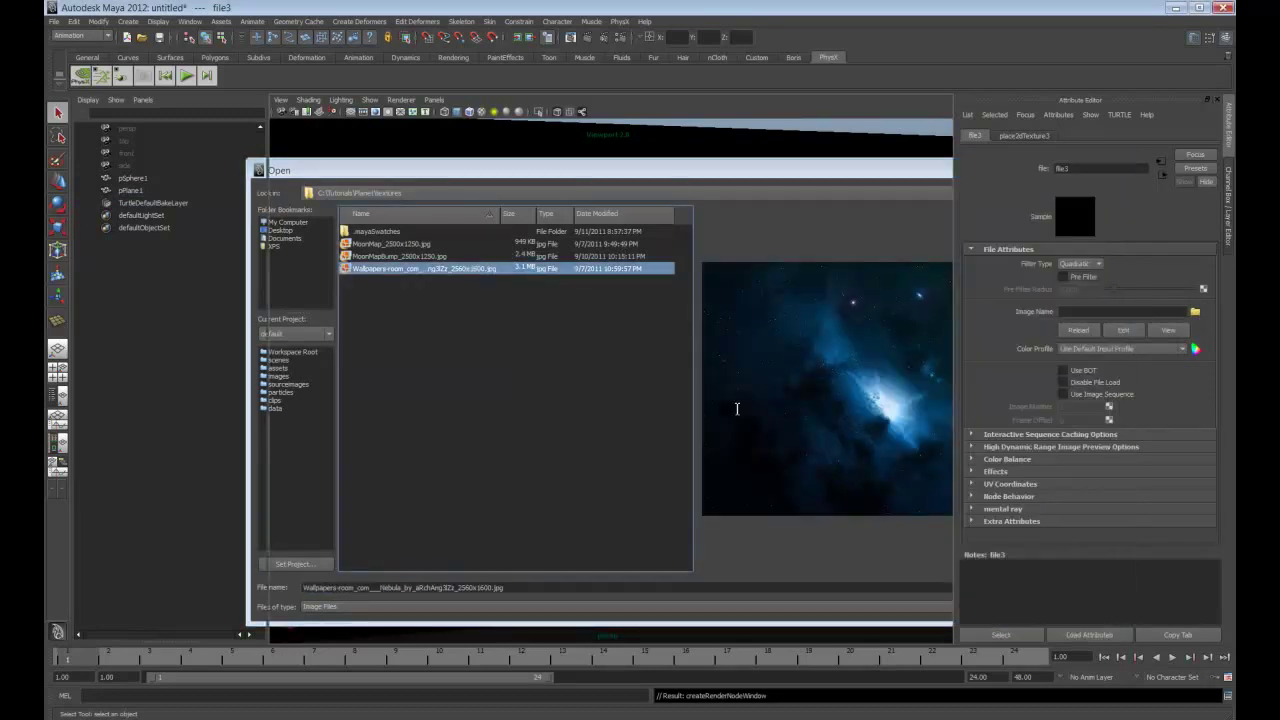
left_click_drag(737, 414, 725, 439, "alt")
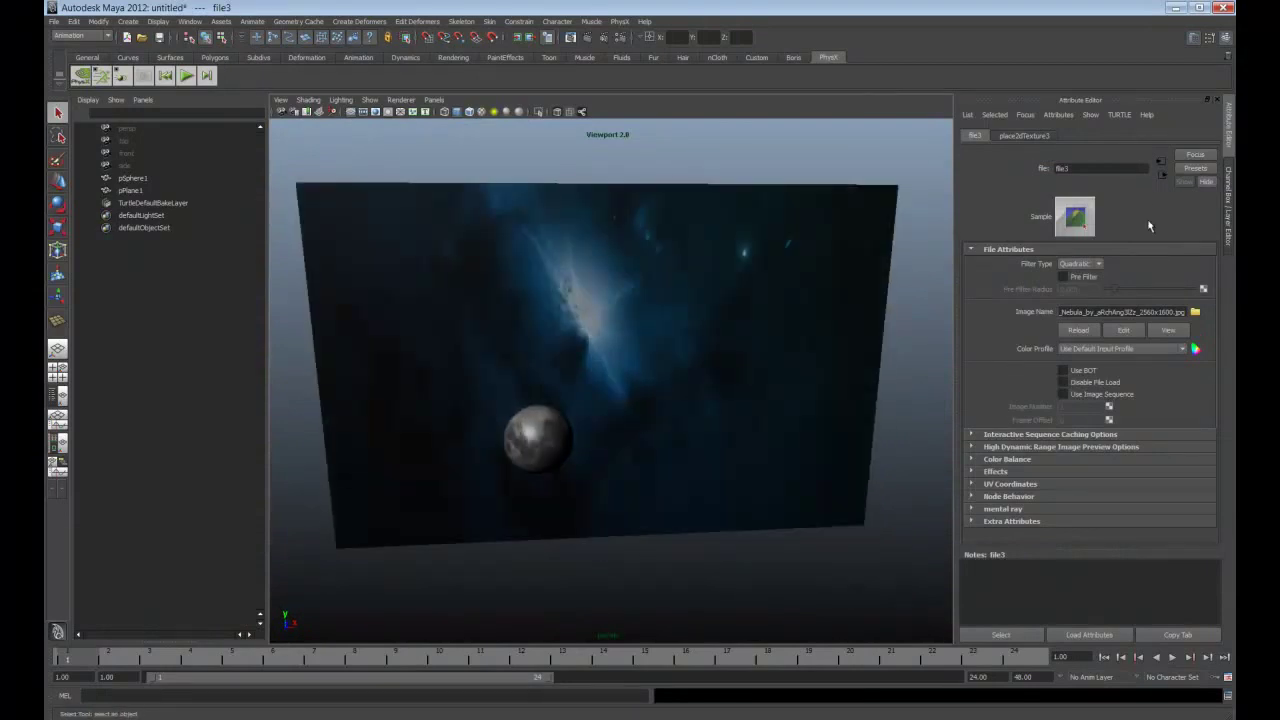
left_click(1162, 174)
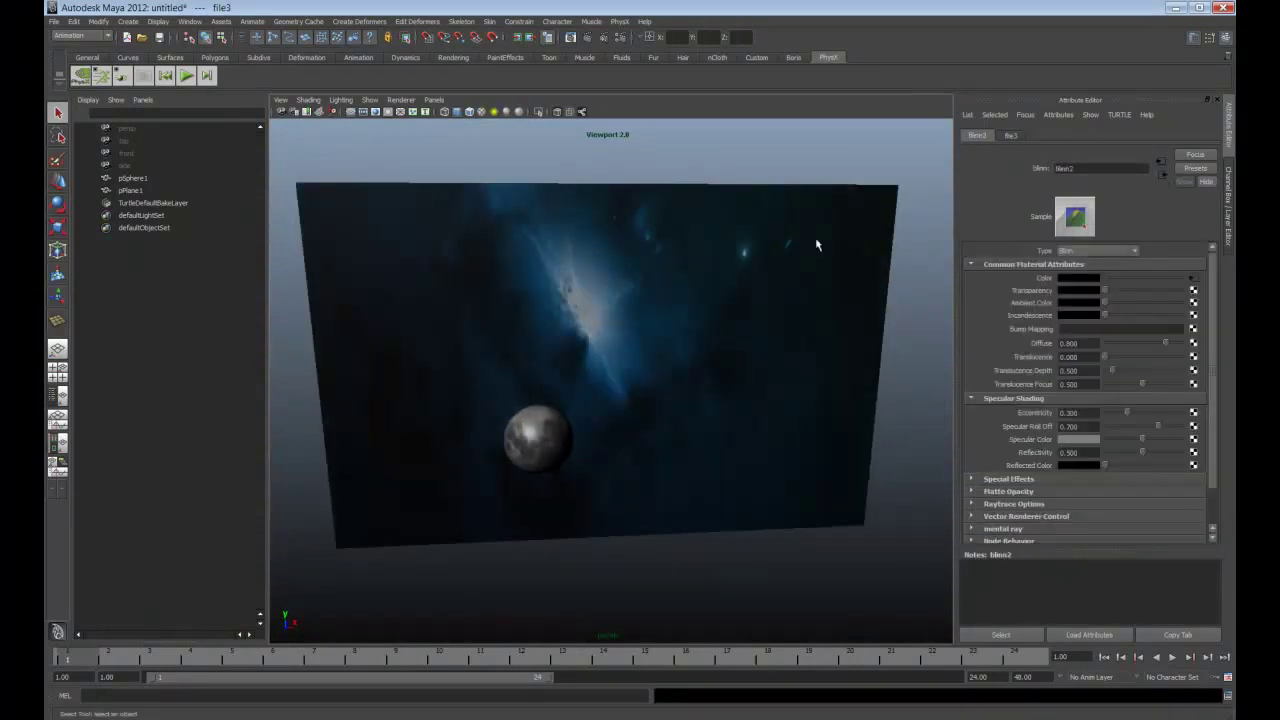
Render the perspective view with Maya Software to check the textured background, and close the render.
left_click_drag(760, 368, 655, 322, "alt")
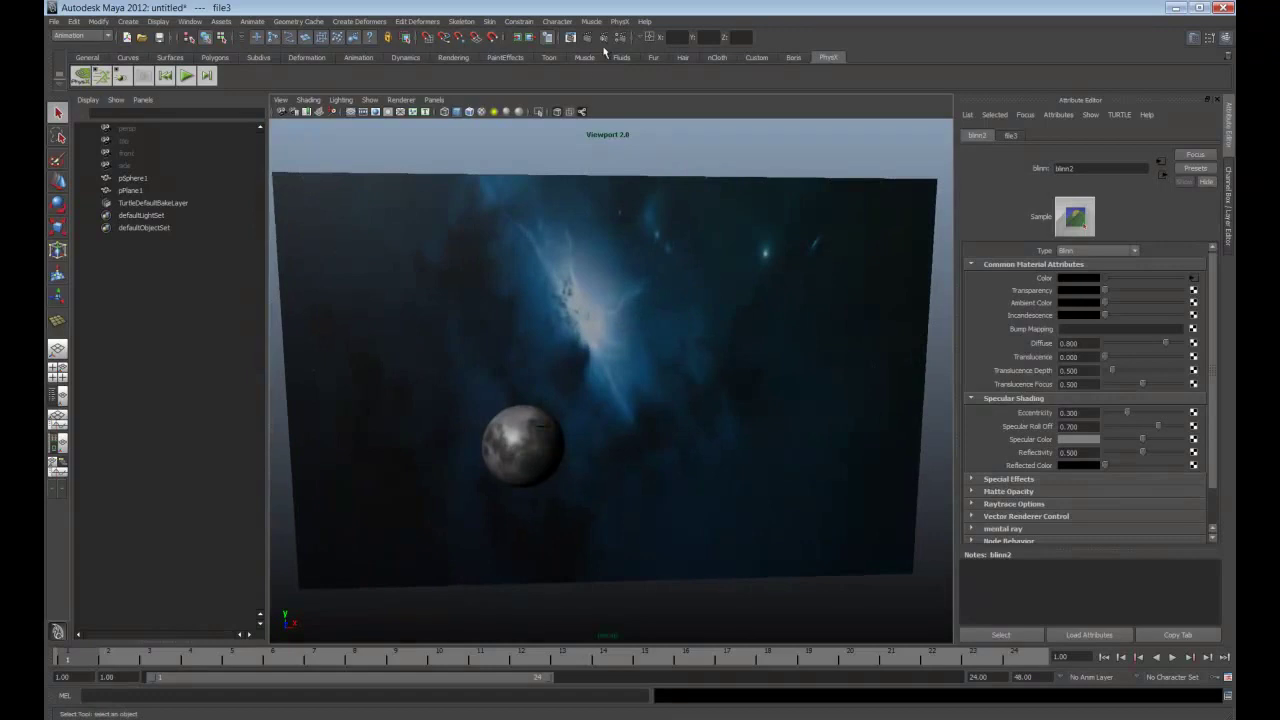
left_click(587, 37)
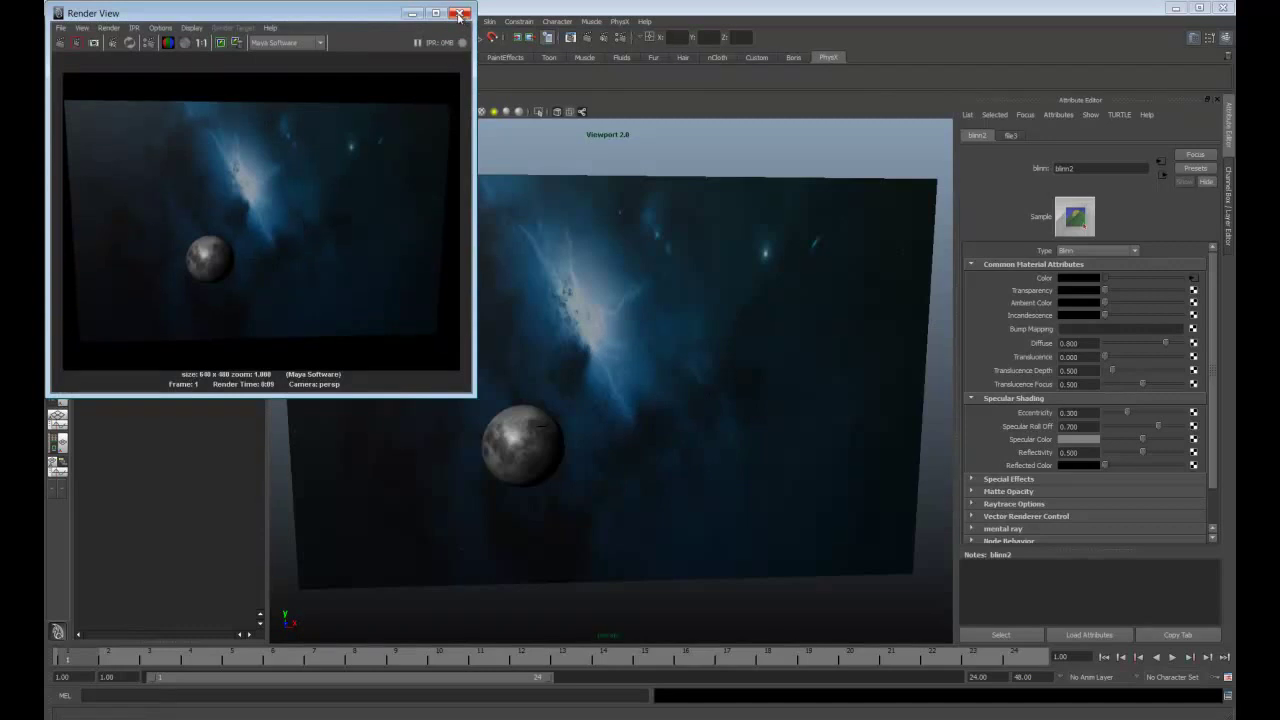
left_click(459, 14)
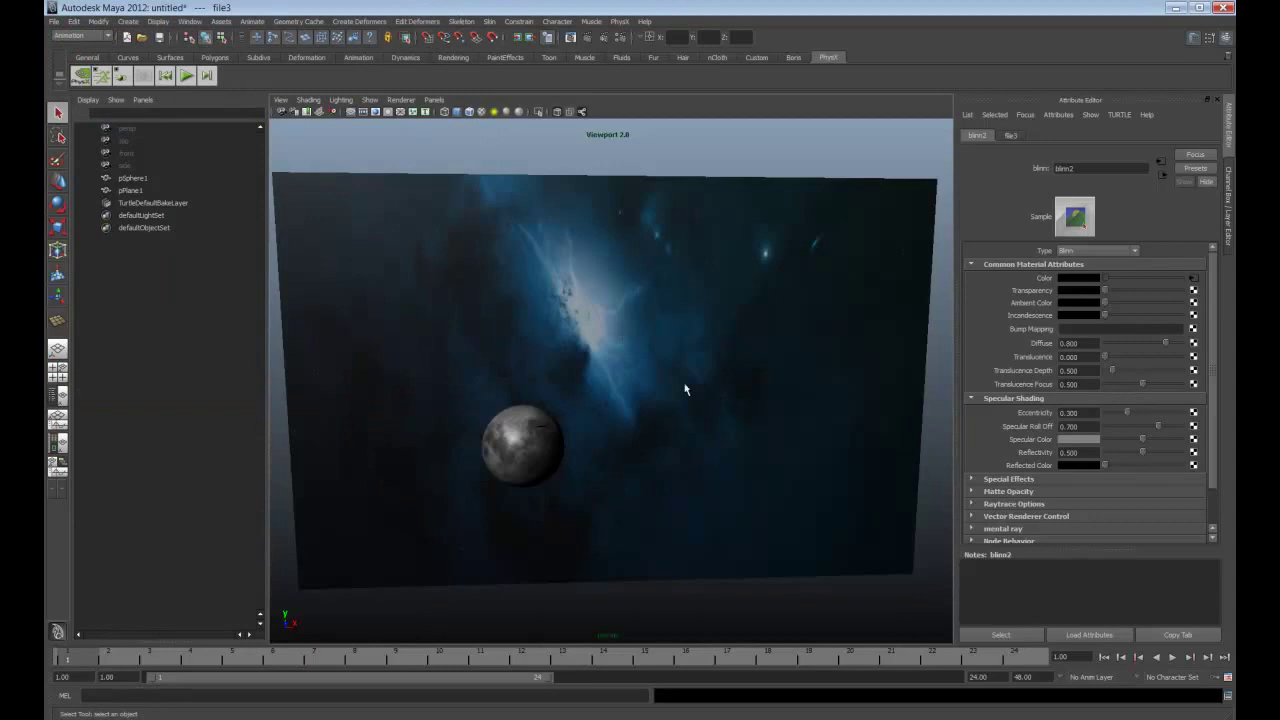
Open the texture choices for the background Blinn's Incandescence, and switch to XnView to view the reference render Maya_render1.tga.
left_click_drag(686, 386, 756, 383, "alt")
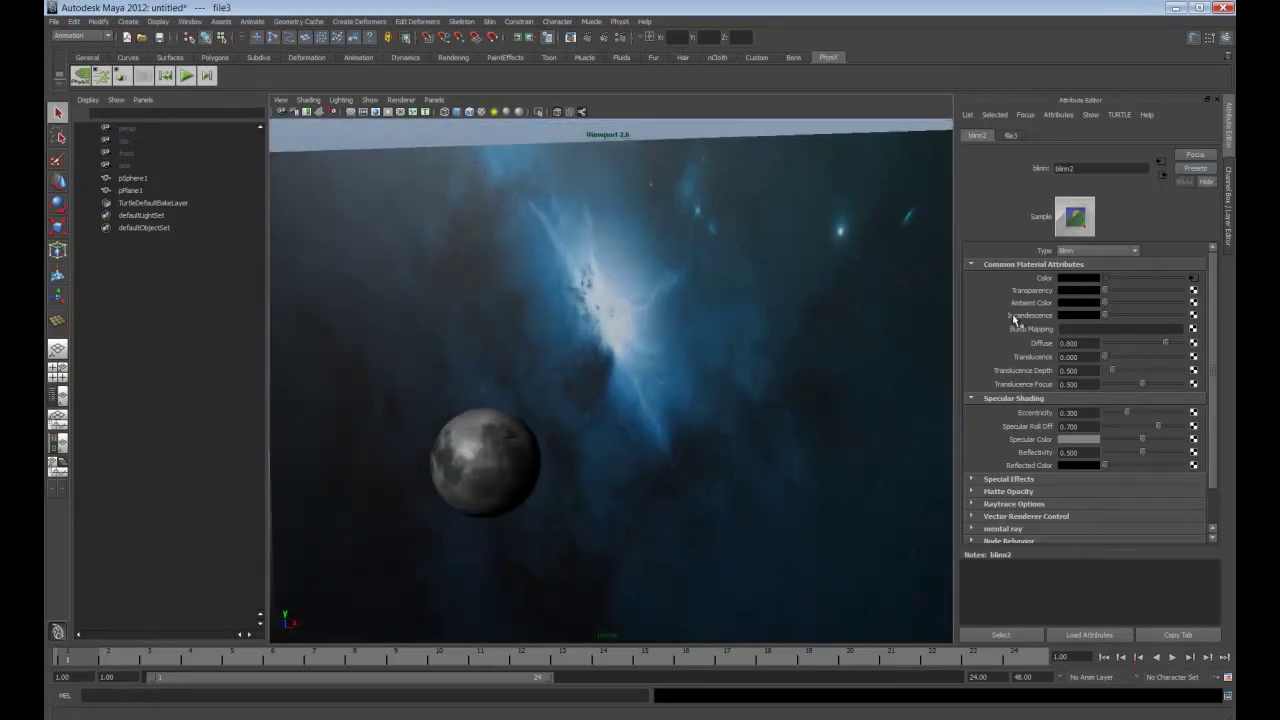
left_click(1193, 315)
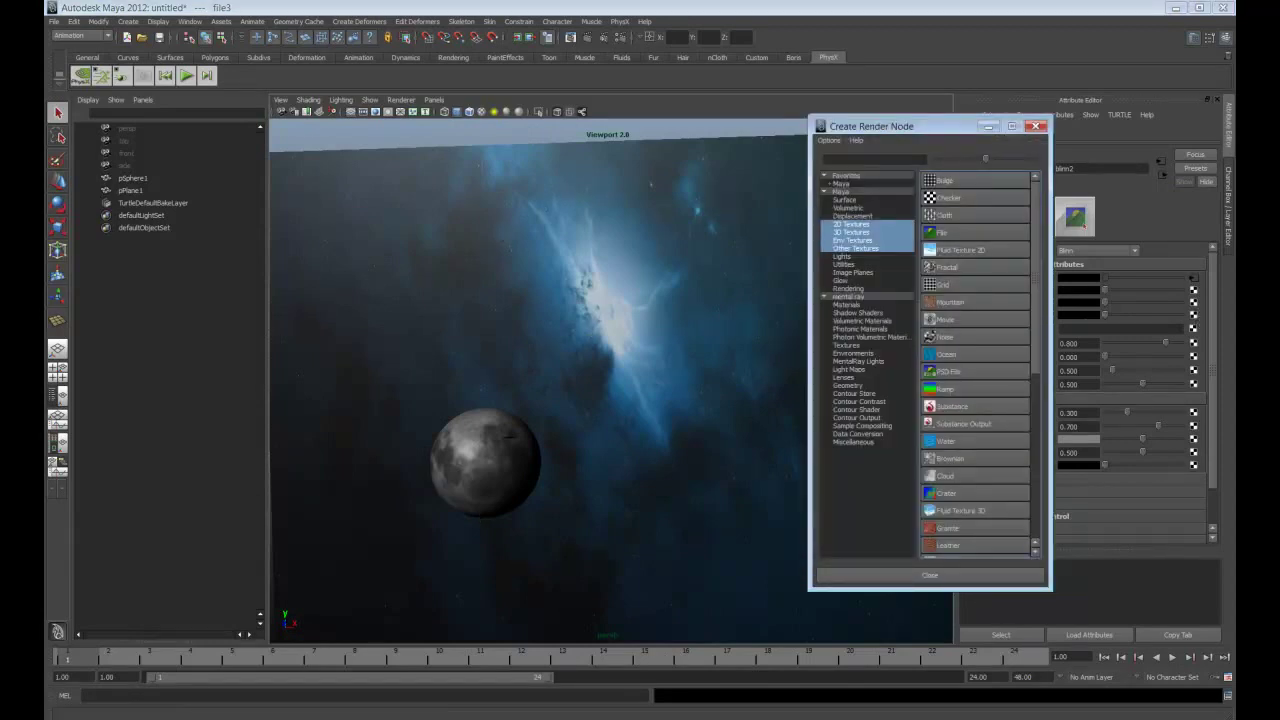
key("alt+Tab")
key("alt+Tab")
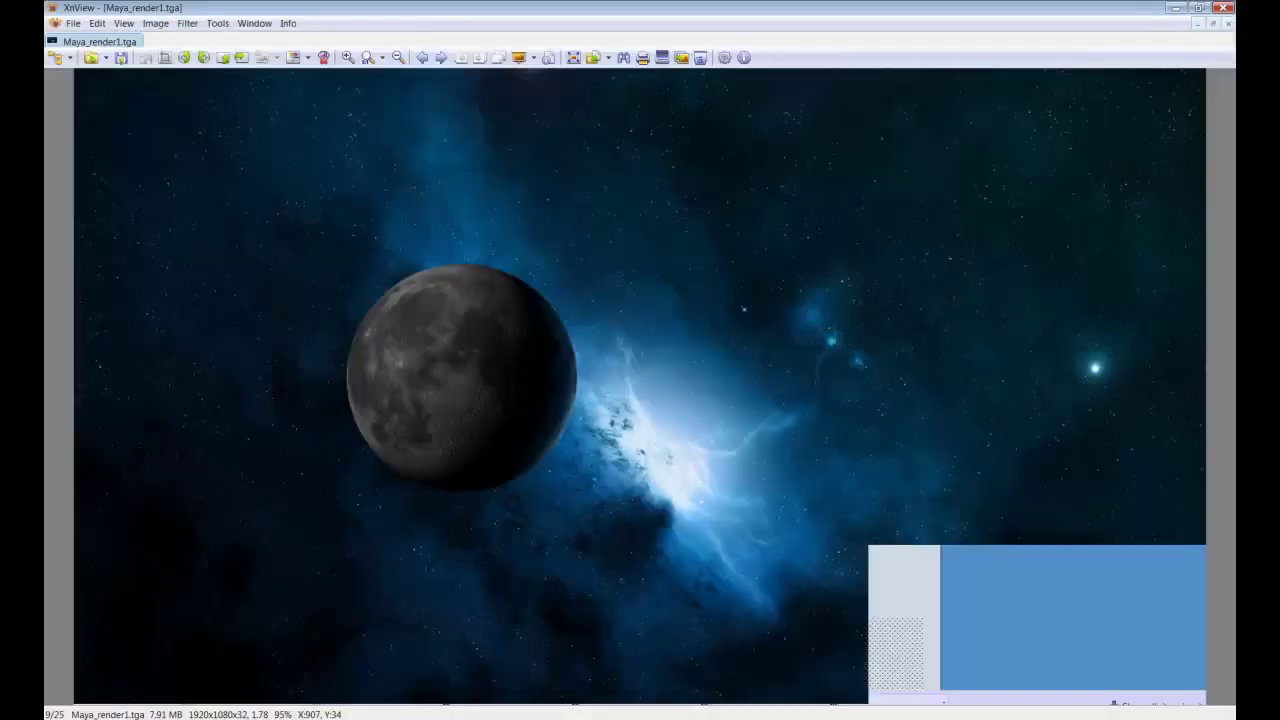